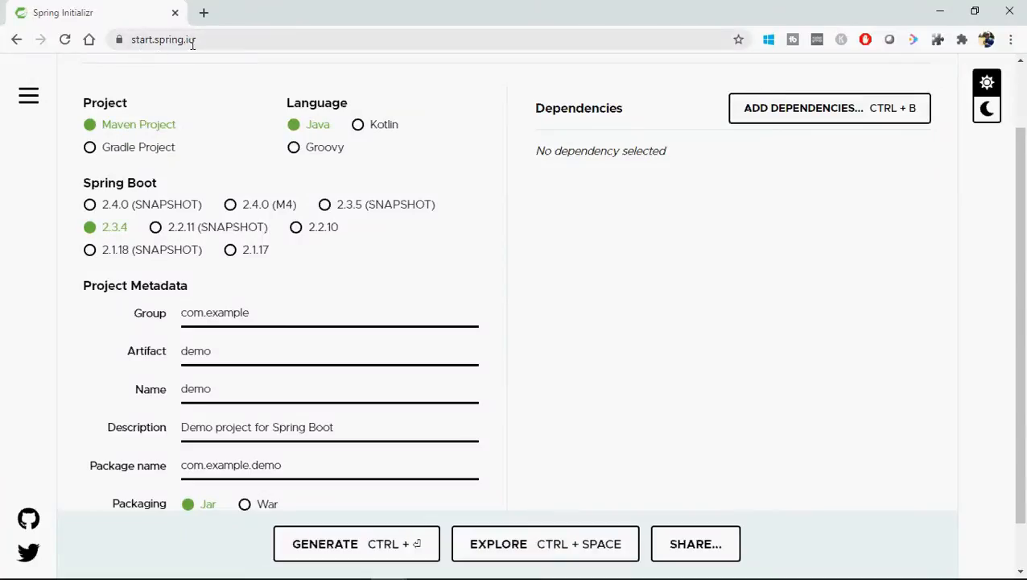
scroll(467, 129, up, 1)
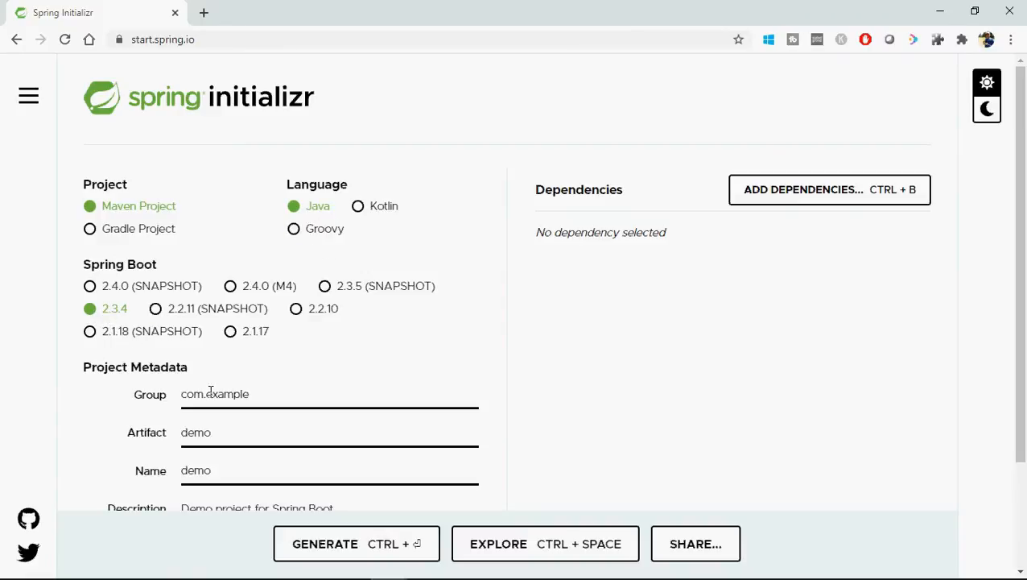
- Set group com.example.demo, trim 'Spring Boot' from the description, pick Java 8 and generate the prometheusactuator zip
click(267, 394)
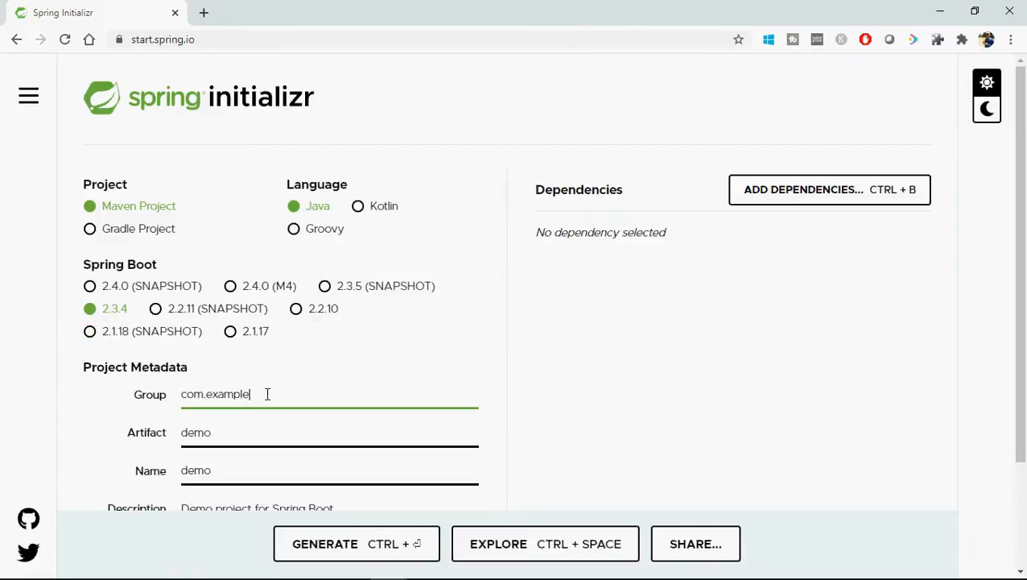
key(Tab)
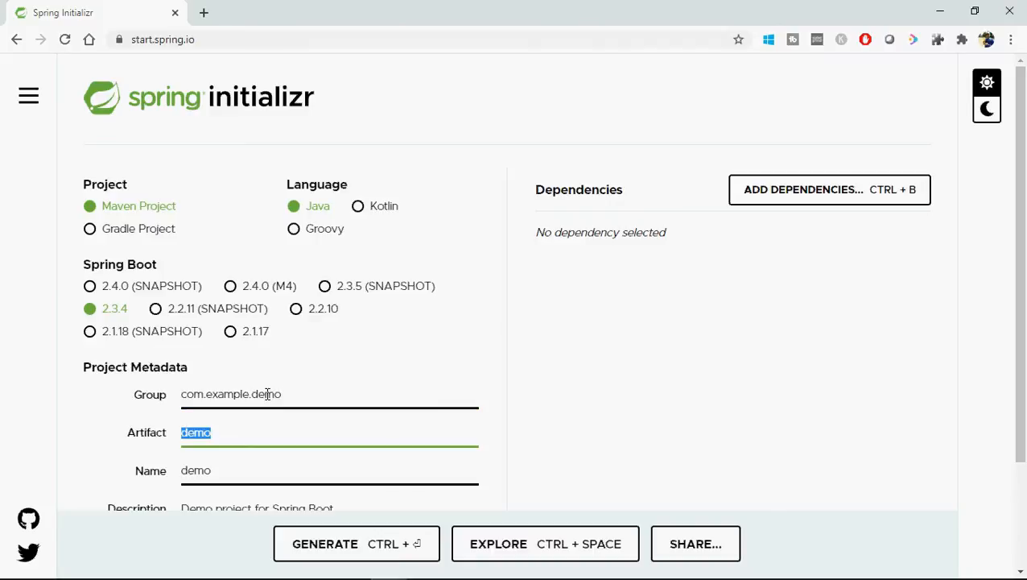
text(promet)
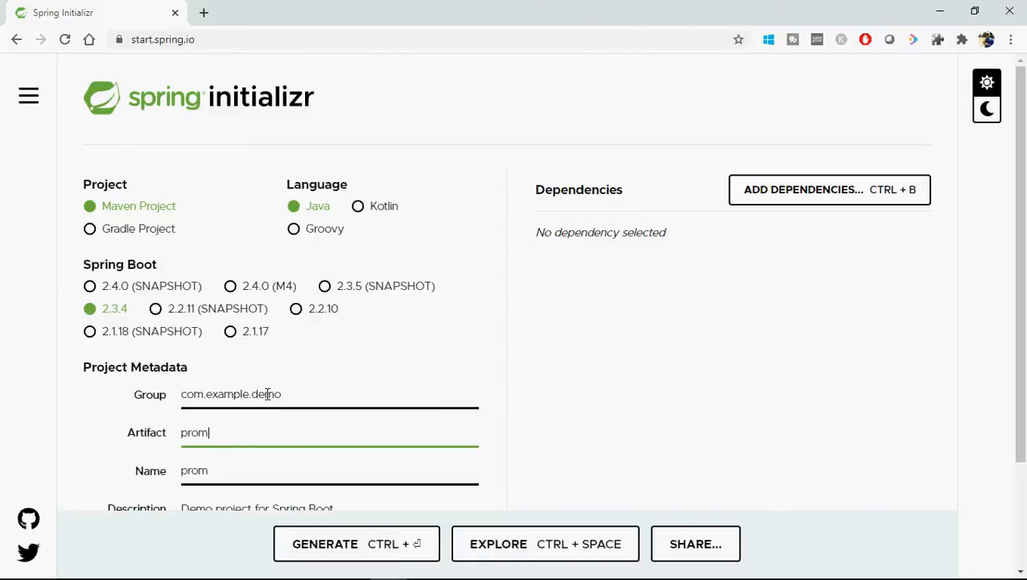
text(heus)
text(ac)
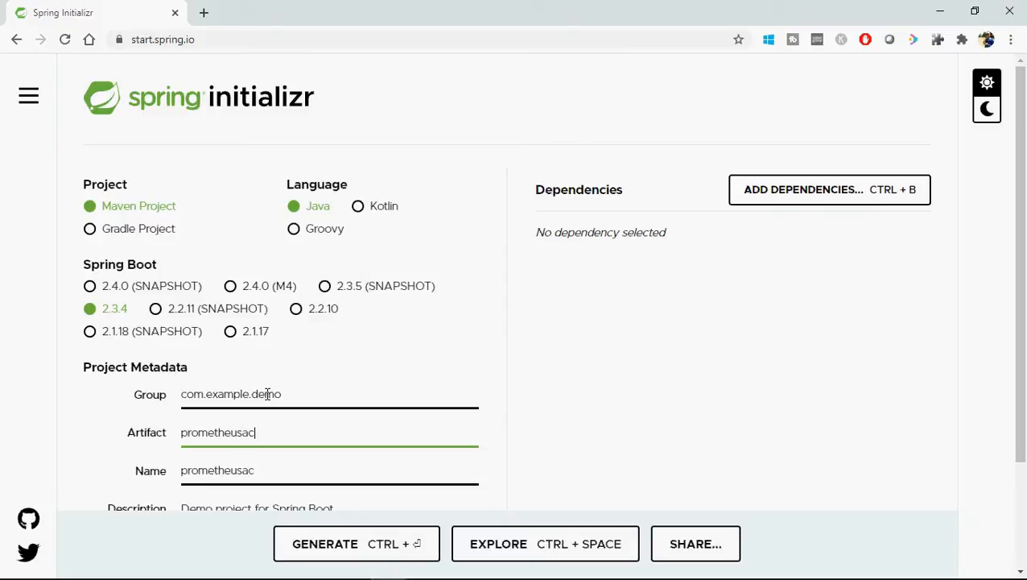
text(tuator)
key(Tab)
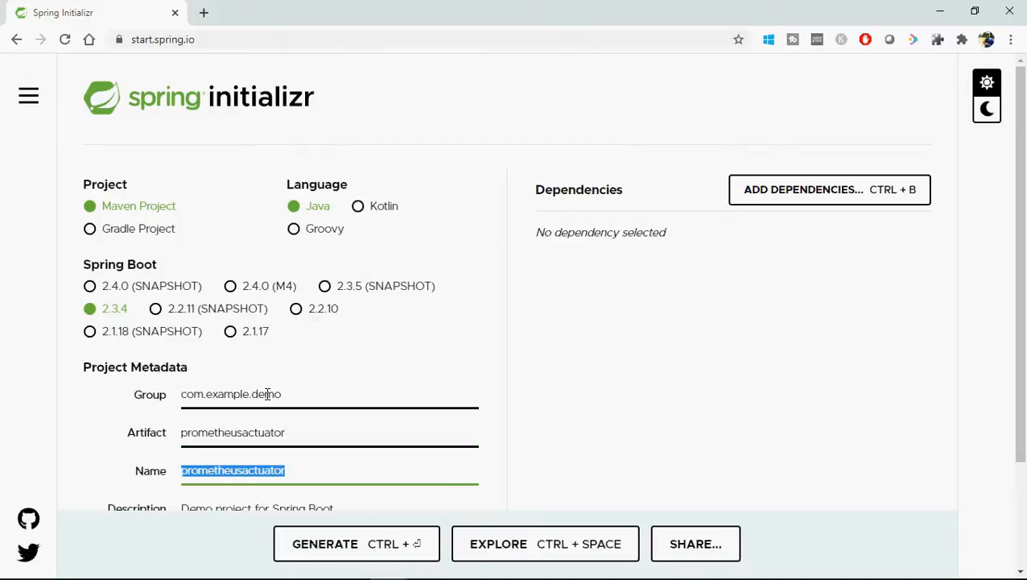
drag(1021, 293, 1004, 399)
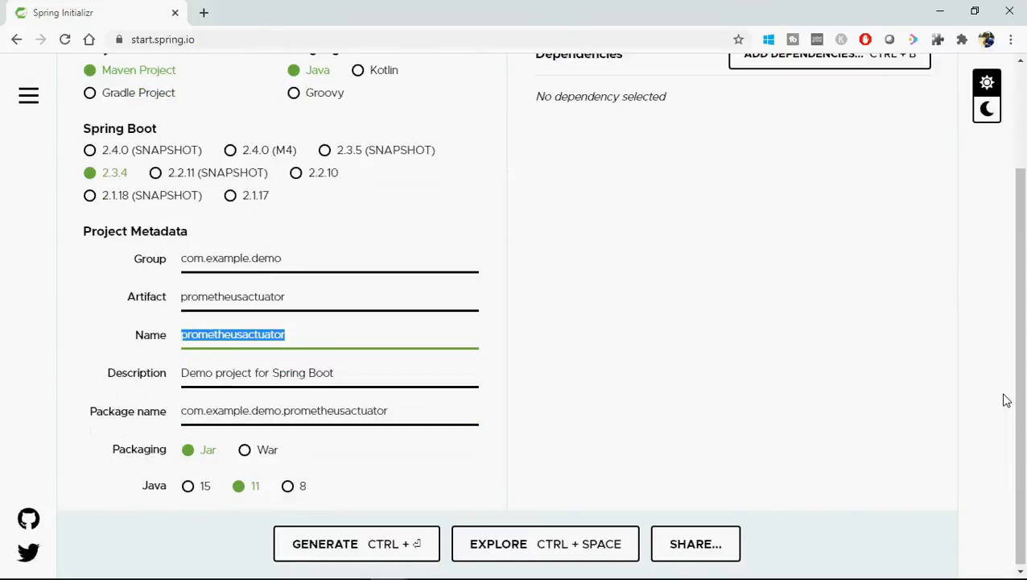
drag(272, 372, 493, 383)
key(BackSpace)
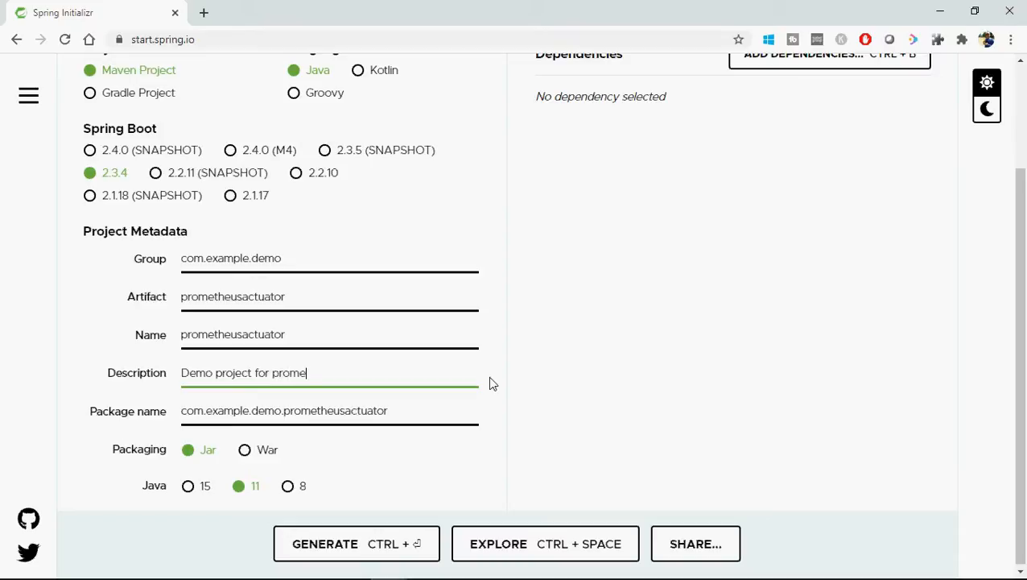
text(theus ac)
text(tuator)
key(Tab)
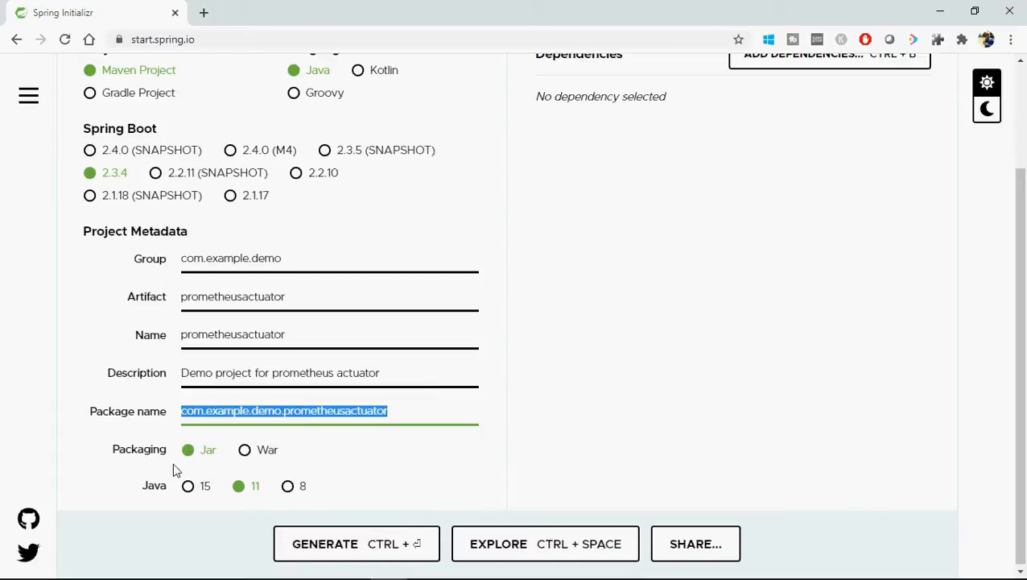
click(288, 488)
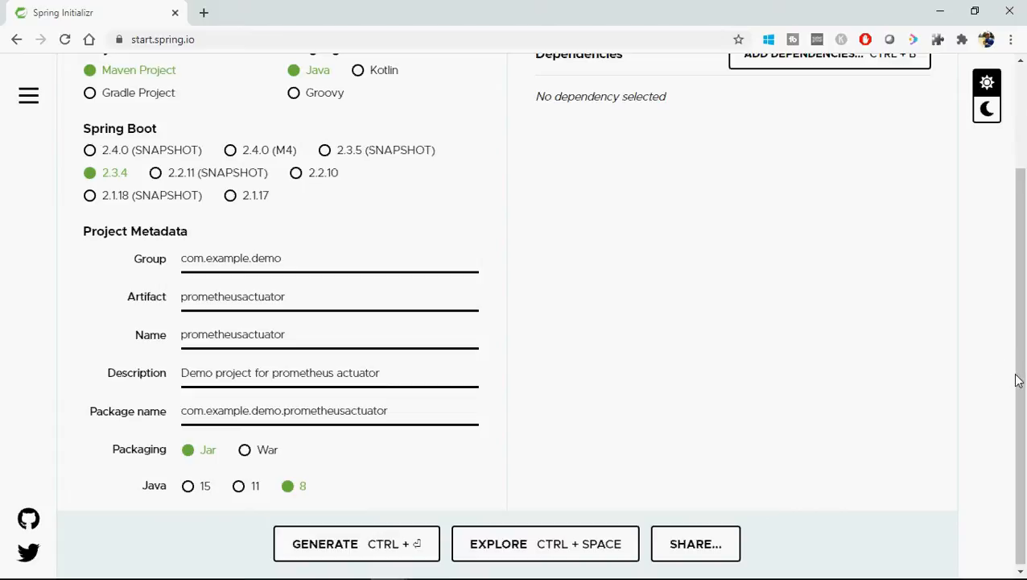
drag(1018, 380, 1004, 460)
click(383, 537)
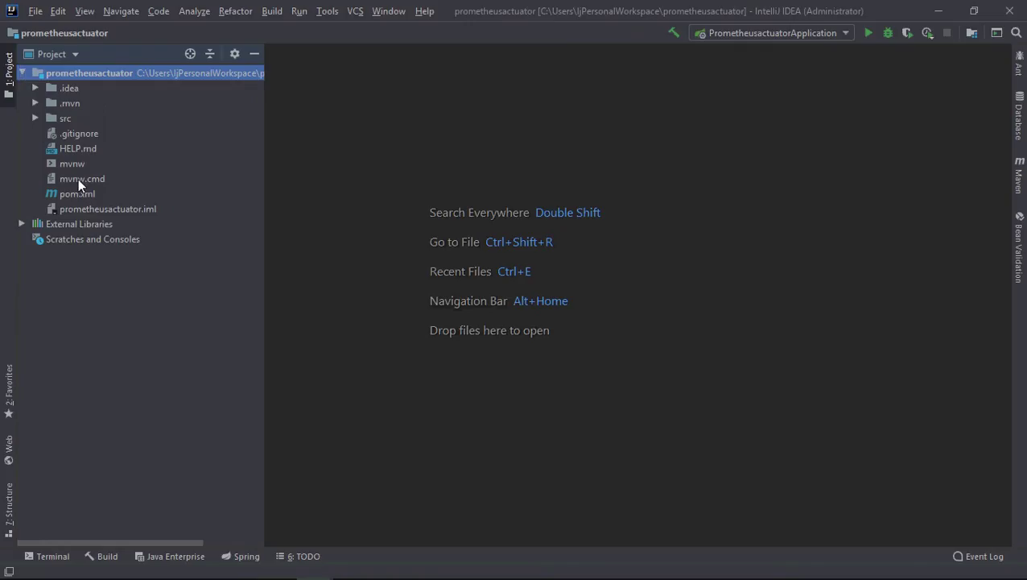
- Review pom.xml: the Spring Boot parent version and the jersey and web starter dependencies
double_click(78, 194)
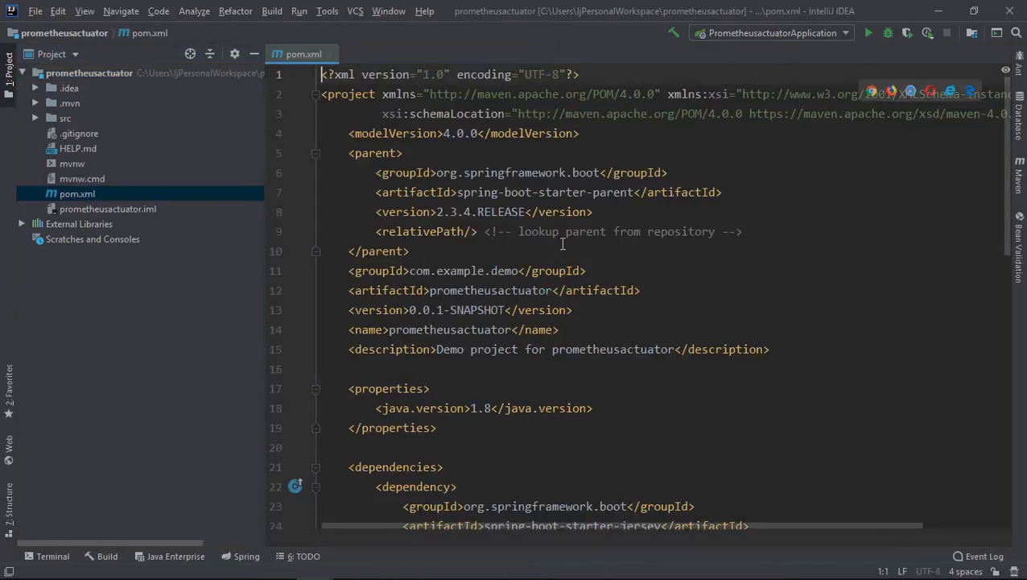
double_click(453, 212)
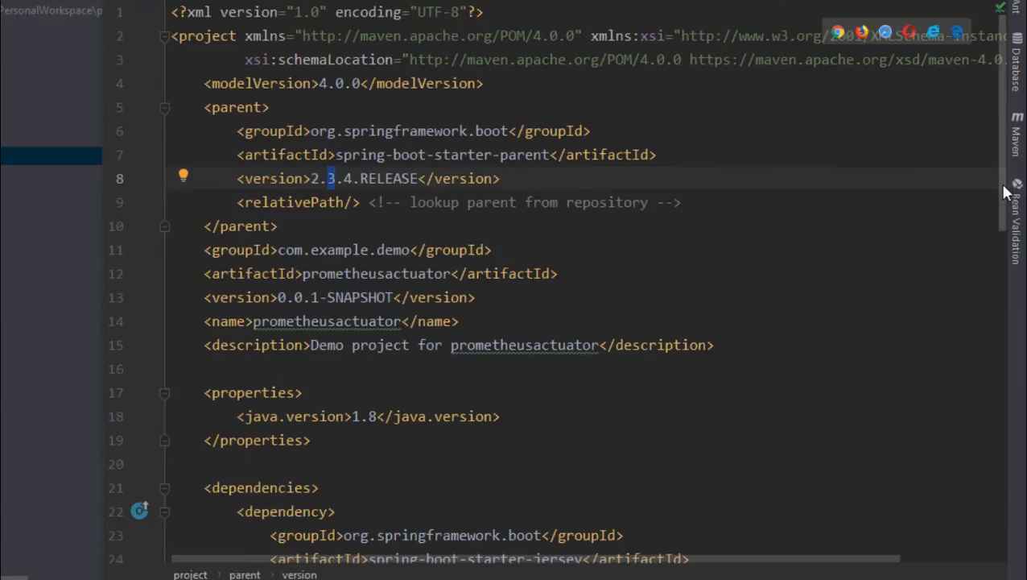
scroll(998, 257, down, 4)
drag(504, 310, 556, 312)
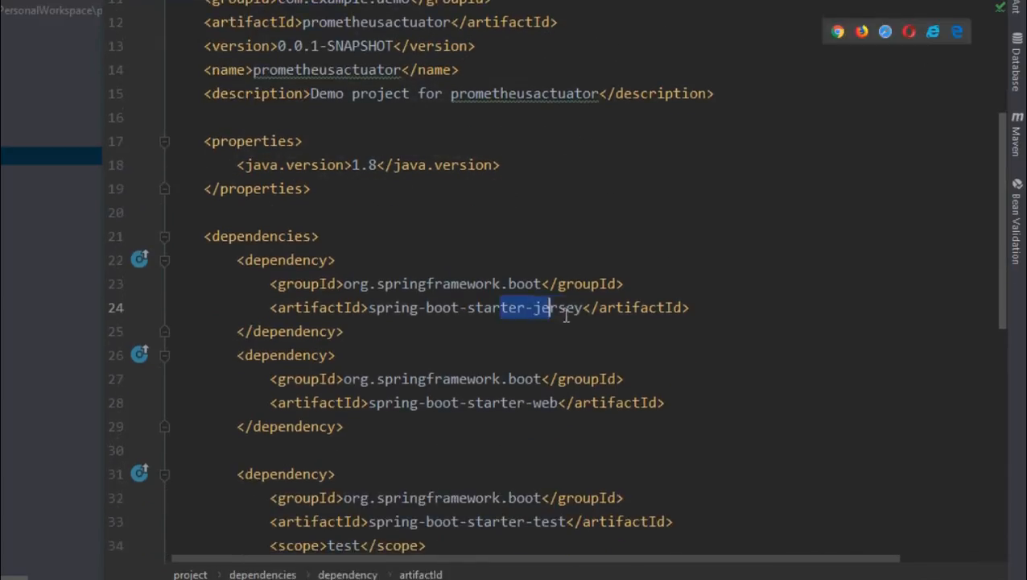
drag(454, 403, 529, 416)
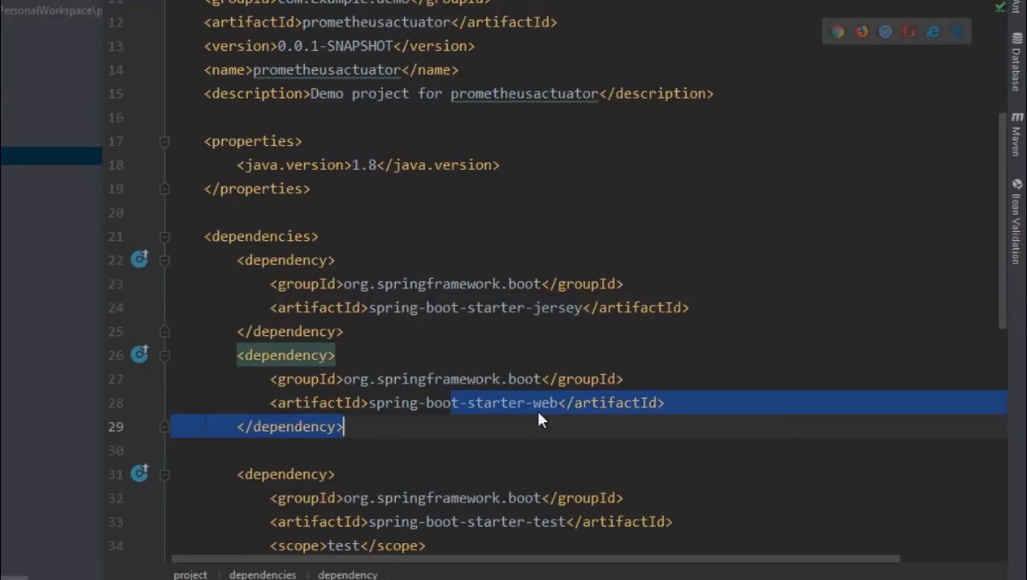
click(619, 378)
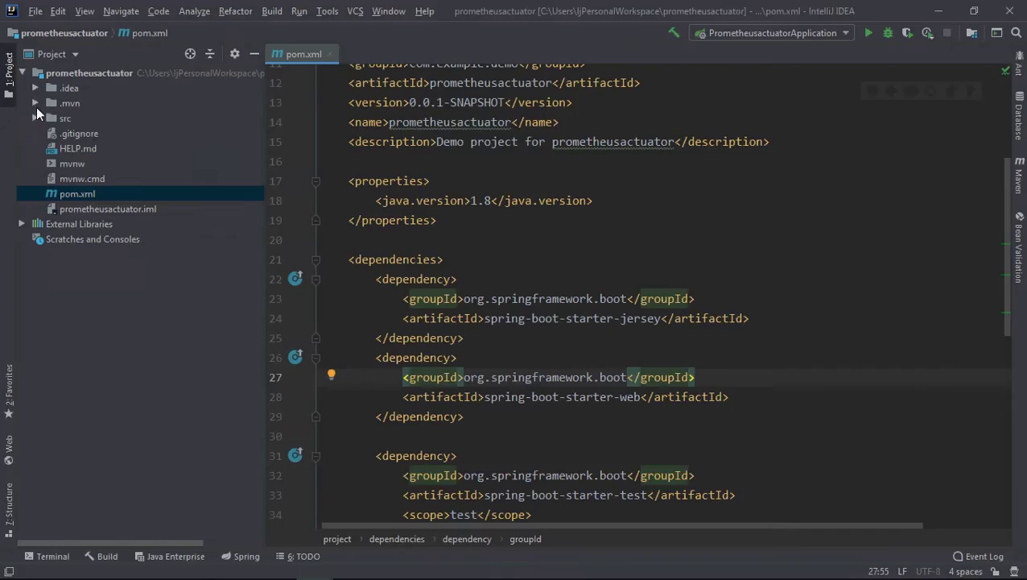
- Expand src/main/java to the application package and open the PrometheusactuatorApplication class
click(38, 117)
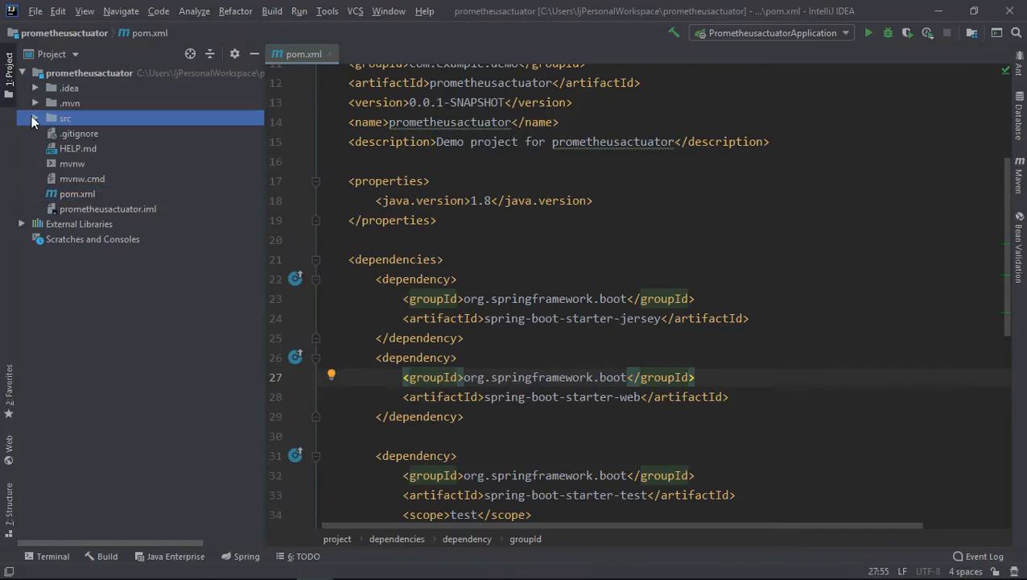
click(38, 116)
click(50, 138)
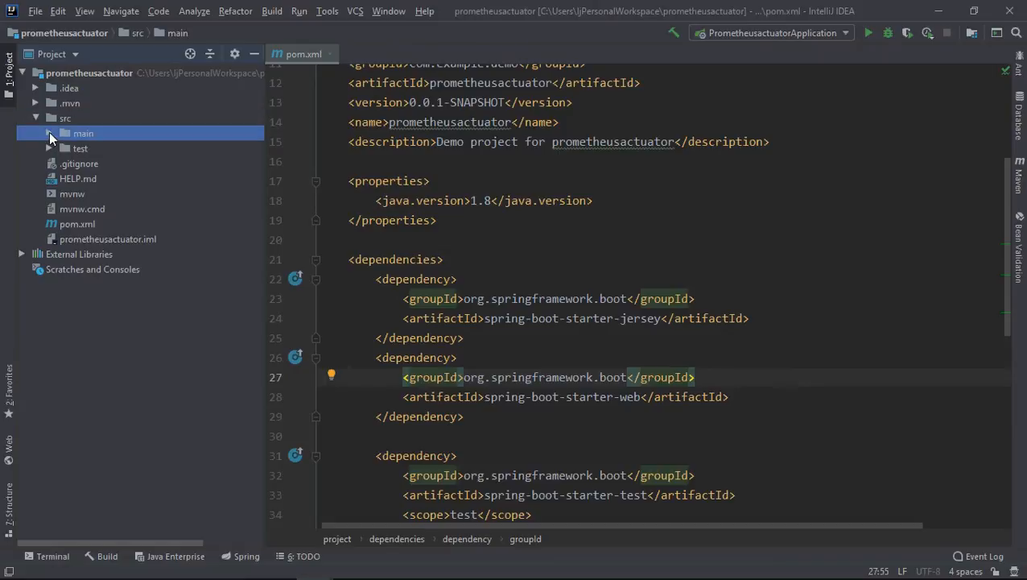
click(49, 133)
click(76, 164)
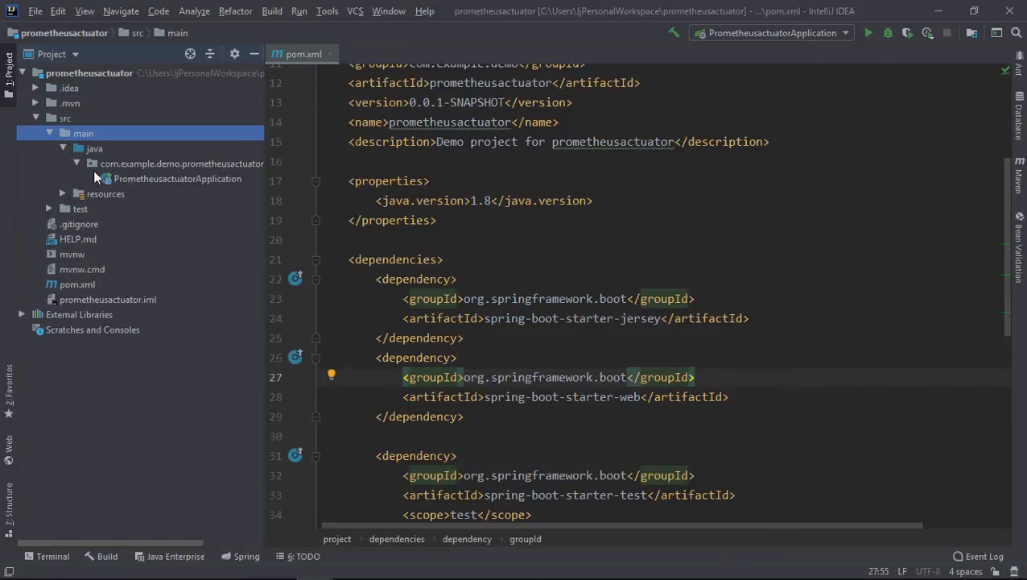
double_click(121, 178)
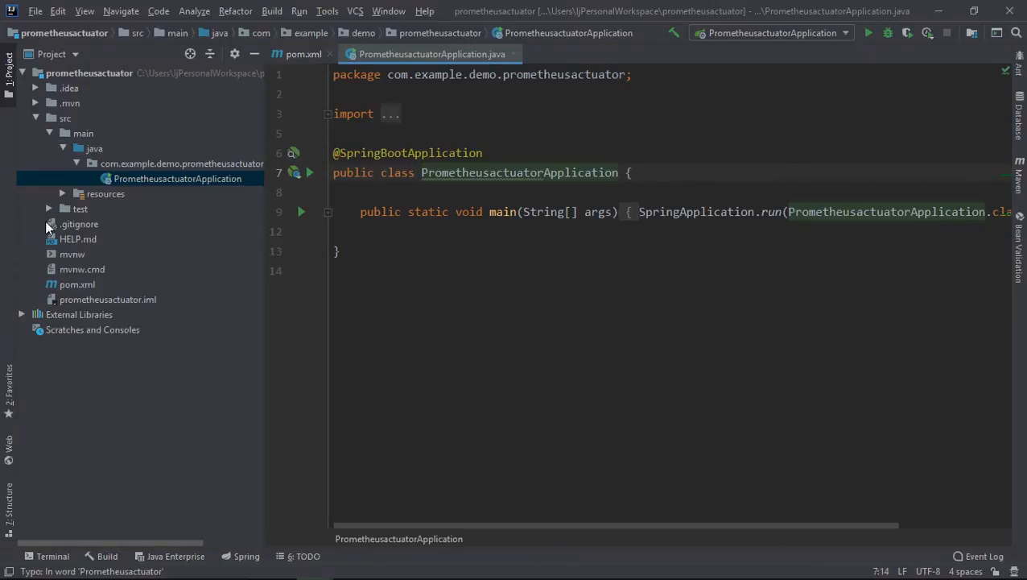
click(338, 251)
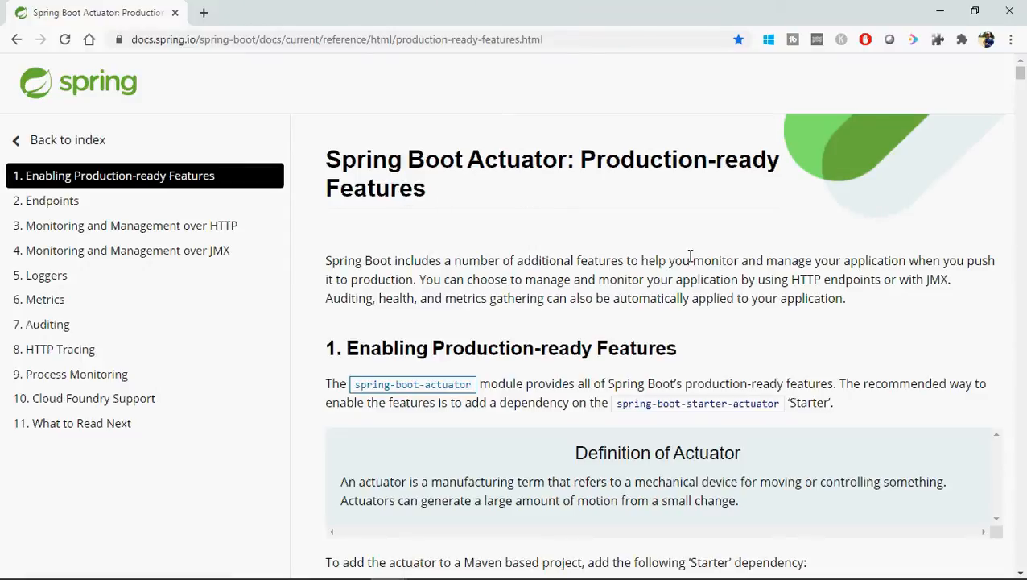
- Read the Actuator intro on monitoring, HTTP endpoints/JMX and auditing, health and metrics
drag(643, 265, 729, 295)
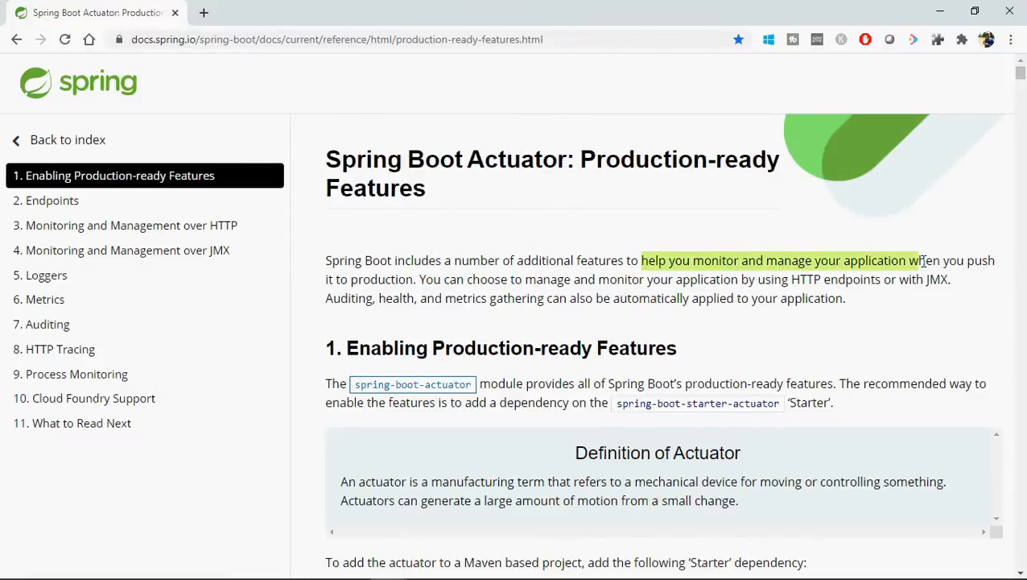
drag(730, 295, 410, 284)
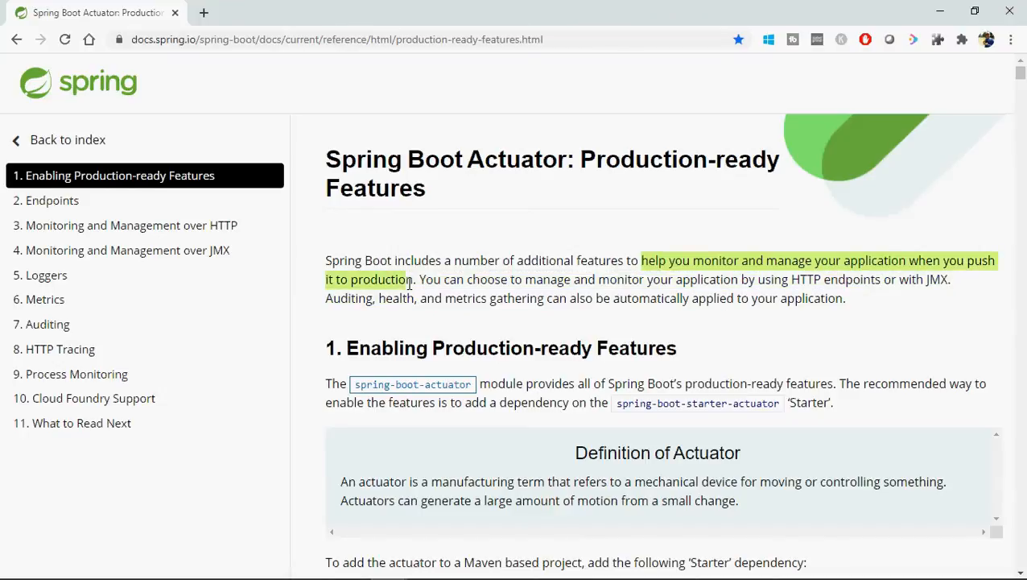
mouse_move(789, 282)
mouse_down()
mouse_move(943, 268)
mouse_move(928, 304)
mouse_up()
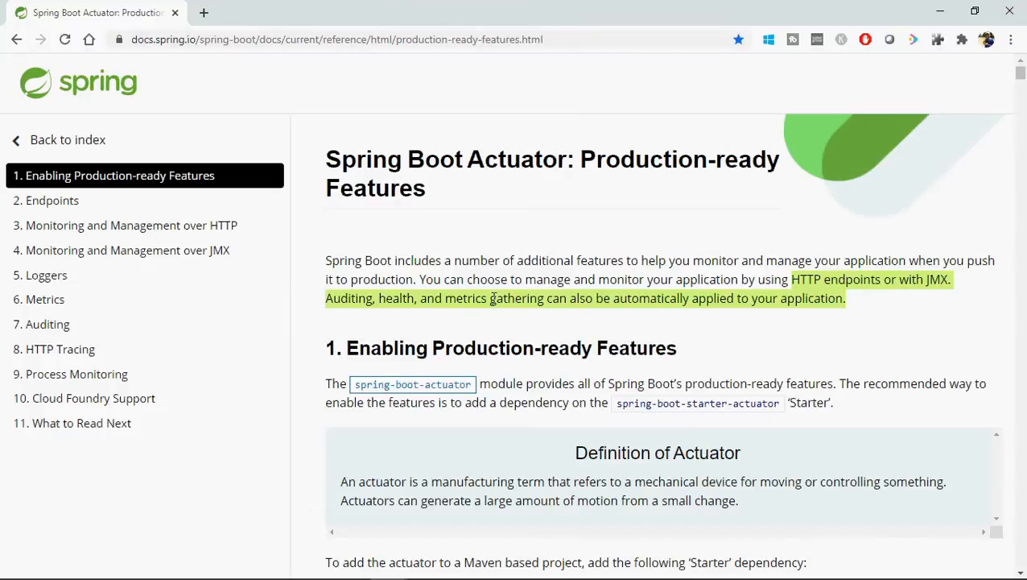
drag(330, 298, 867, 305)
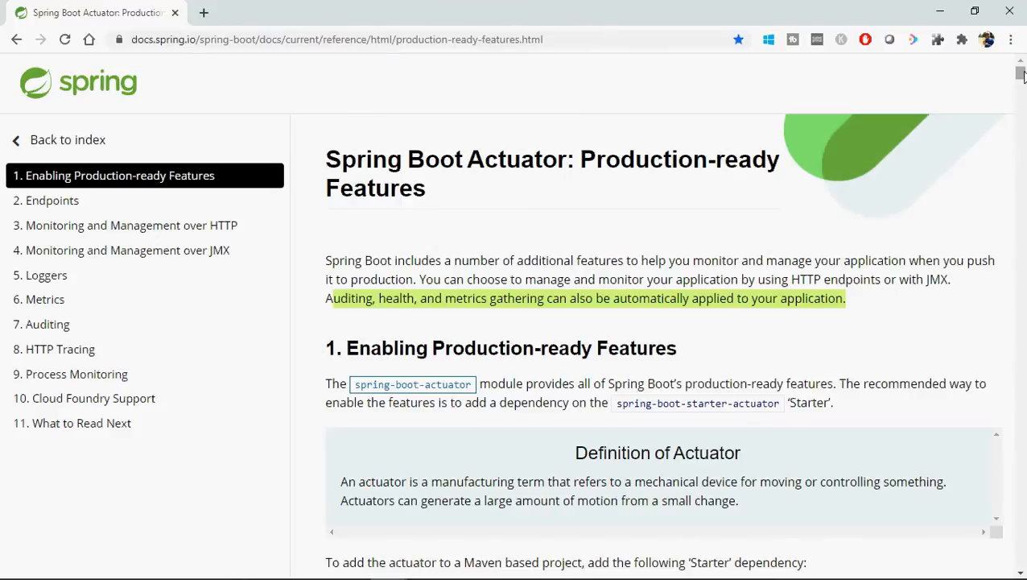
drag(1021, 74, 1021, 81)
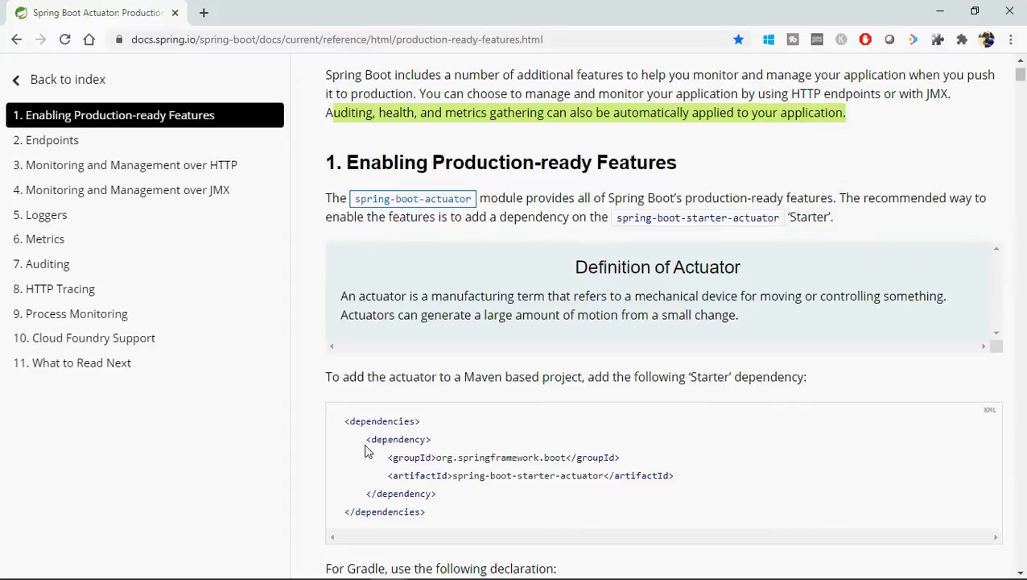
- Copy the Maven spring-boot-starter-actuator dependency snippet and switch to IntelliJ
mouse_move(362, 437)
mouse_down()
mouse_move(463, 483)
mouse_move(464, 500)
mouse_up()
key(ctrl+c)
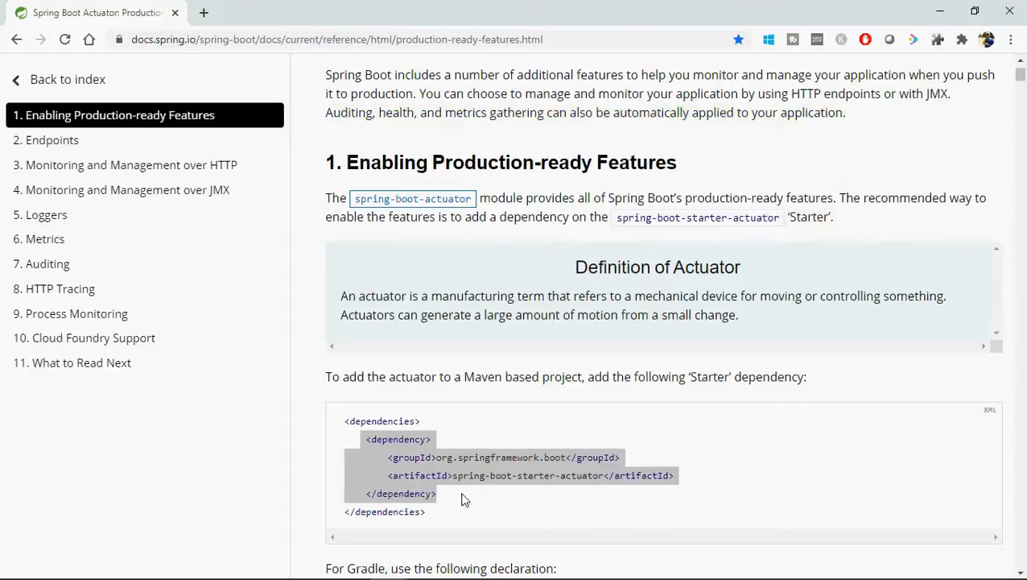
key(alt+Tab)
key(alt+Tab)
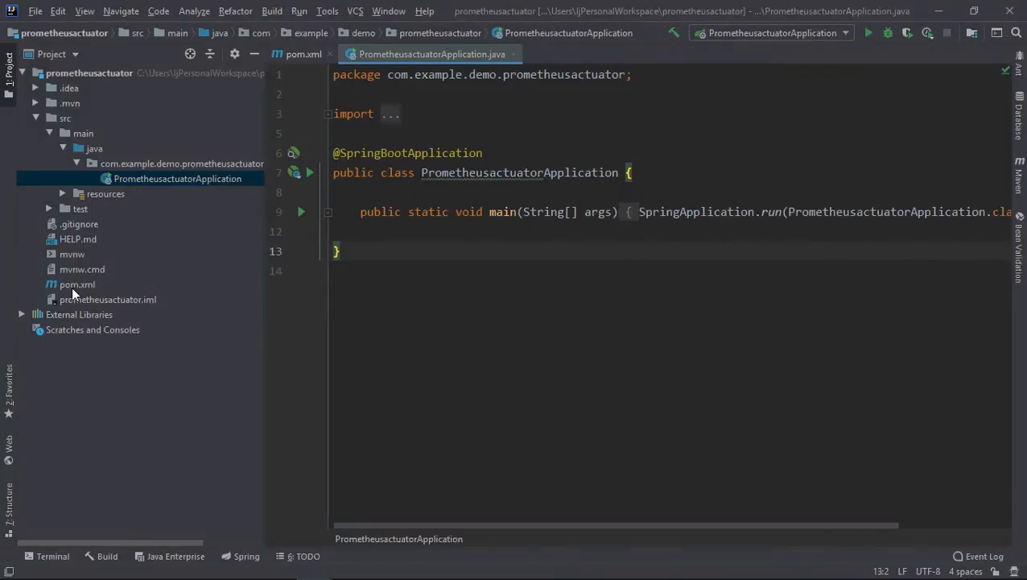
- Paste the spring-boot-starter-actuator dependency after the web starter in pom.xml and return to the docs
double_click(72, 287)
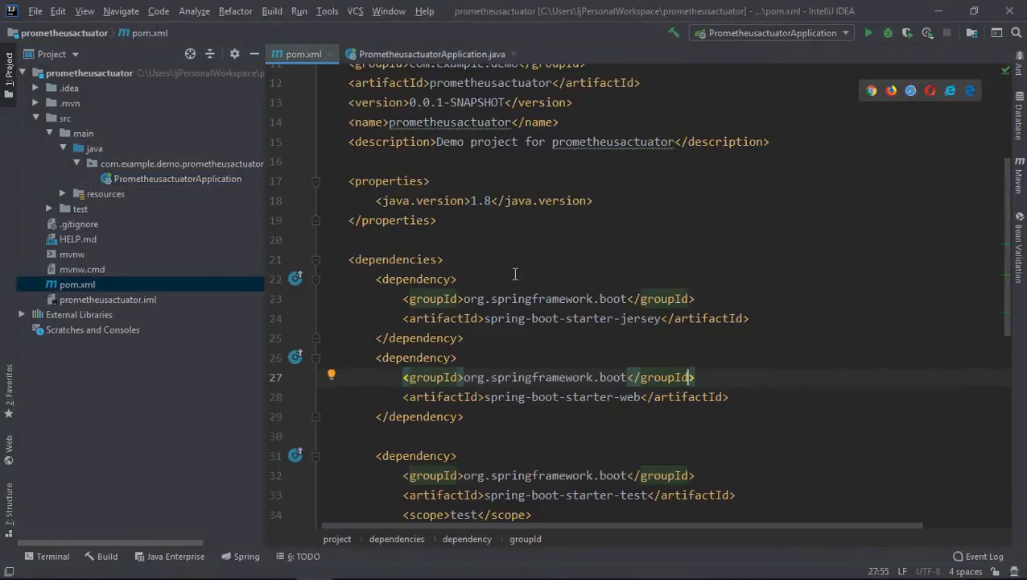
click(531, 417)
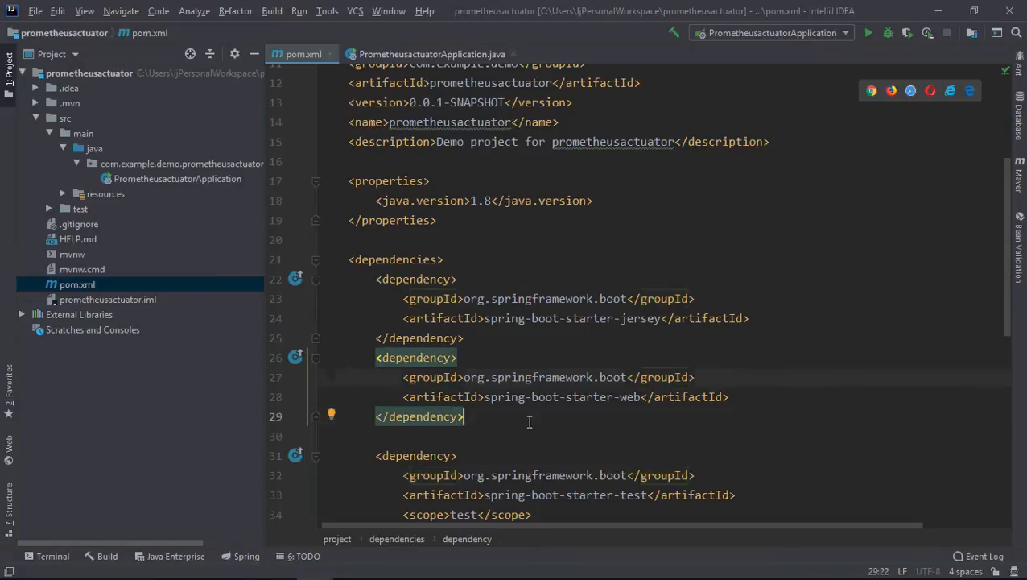
key(Return)
key(ctrl+v)
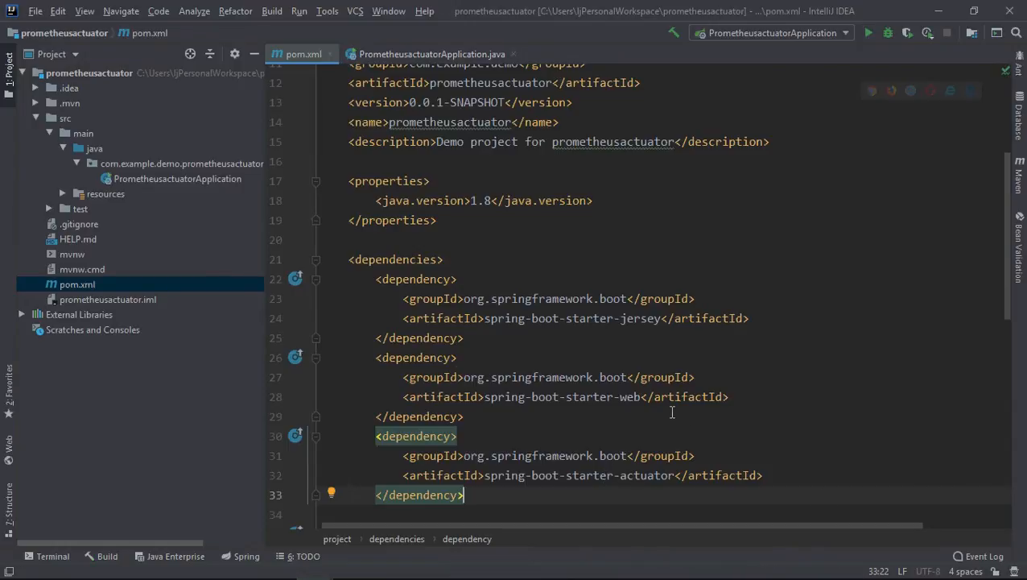
key(alt+Tab)
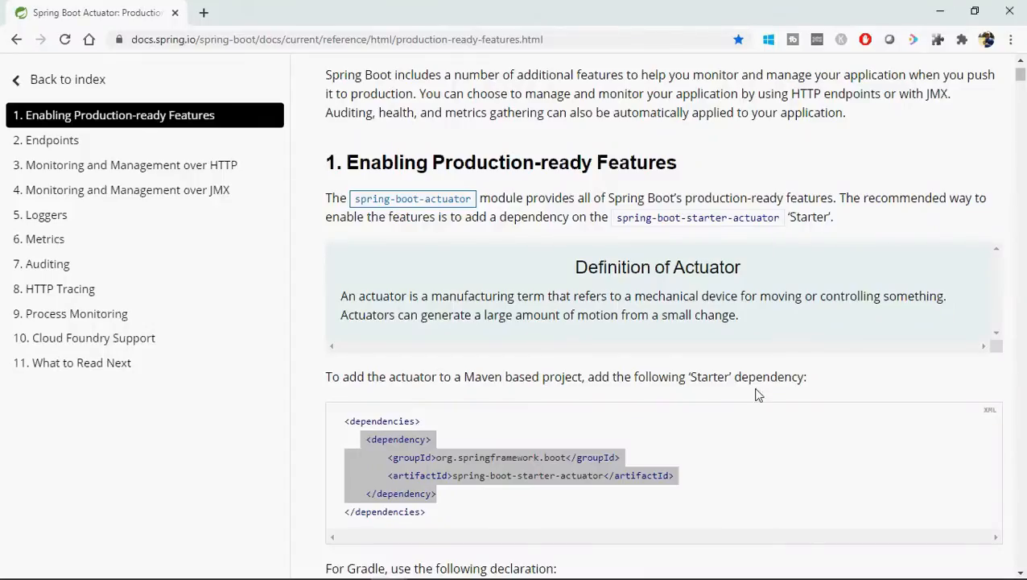
click(1020, 573)
scroll(1020, 573, down, 3)
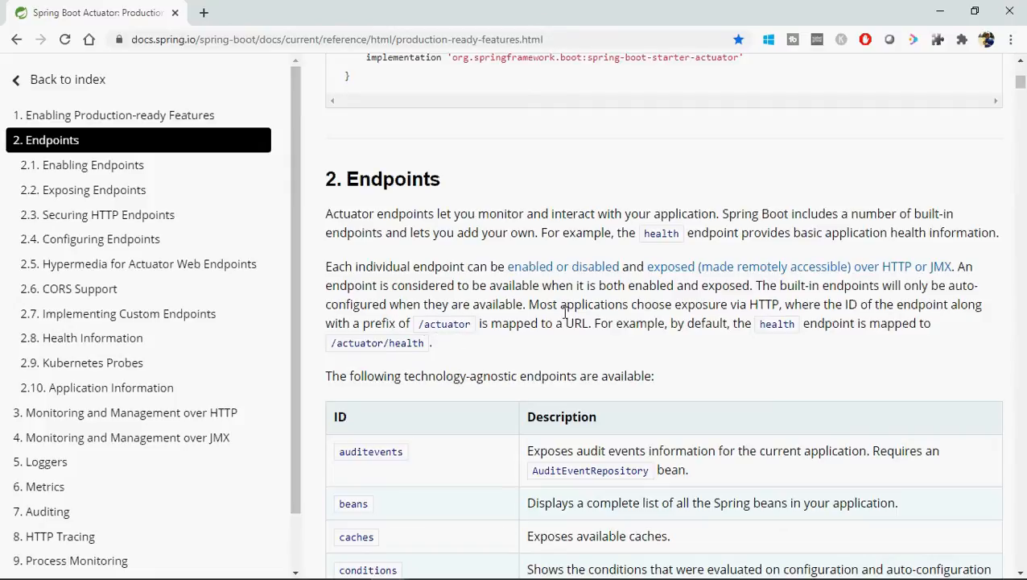
- Read how endpoints map to URLs under the /actuator prefix and scroll through the Endpoints section
drag(602, 319, 561, 305)
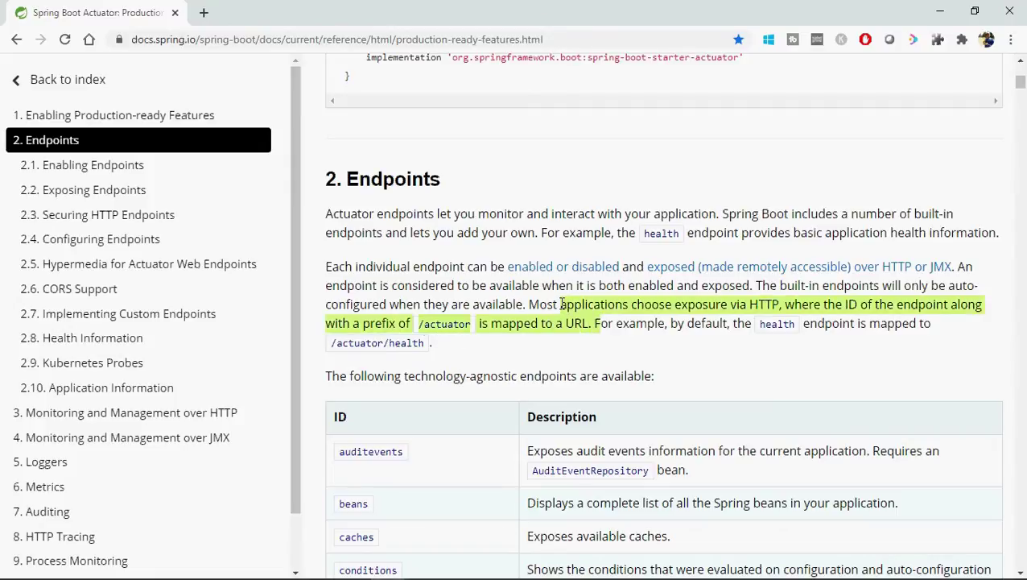
click(421, 326)
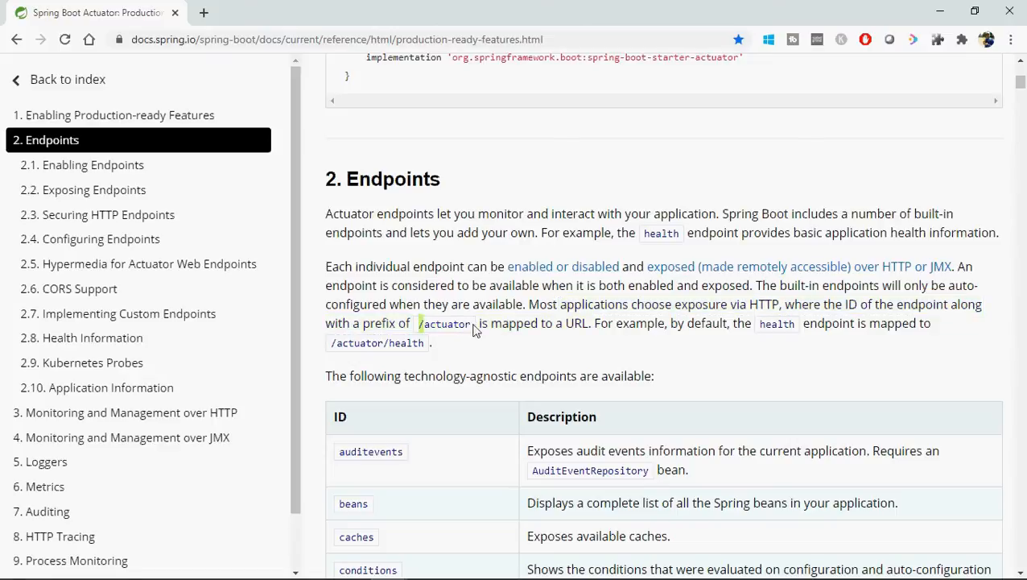
drag(480, 324, 591, 322)
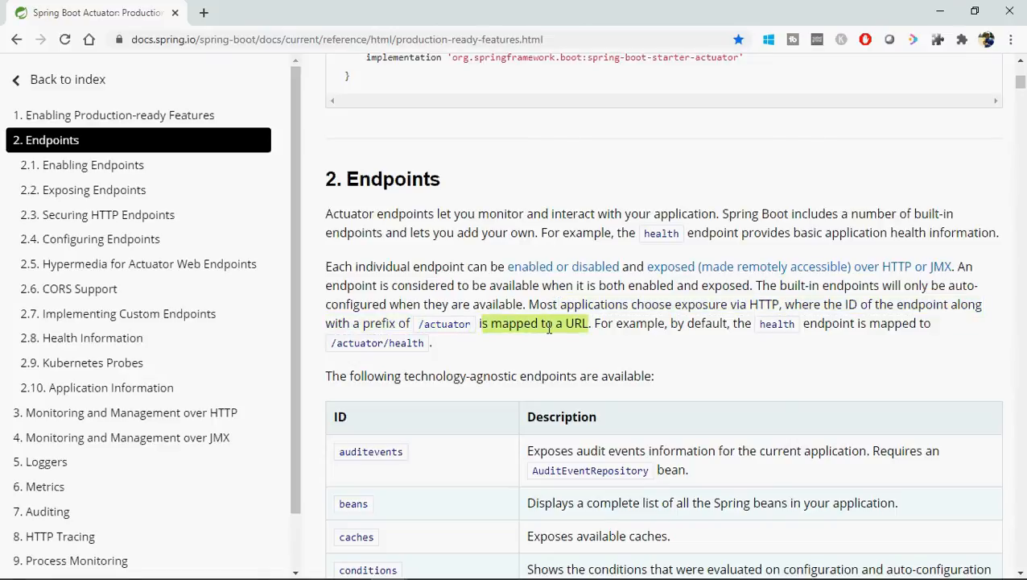
scroll(408, 342, down, 3)
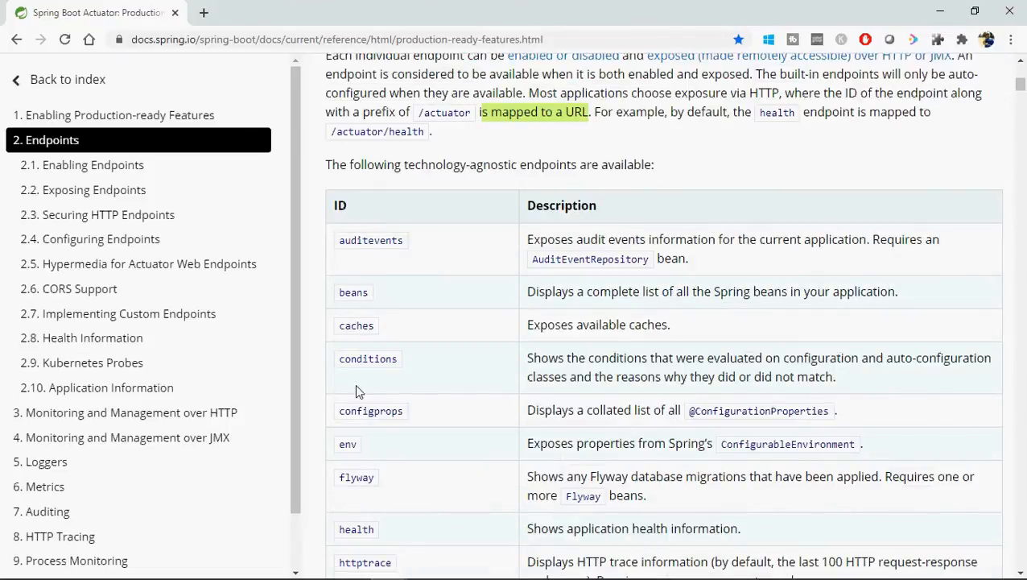
click(1019, 572)
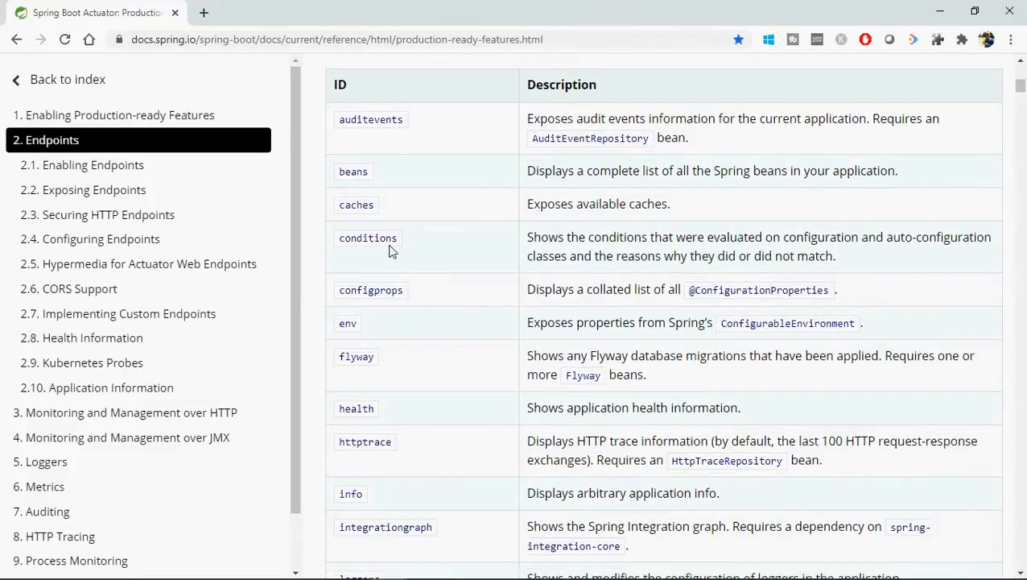
click(1020, 570)
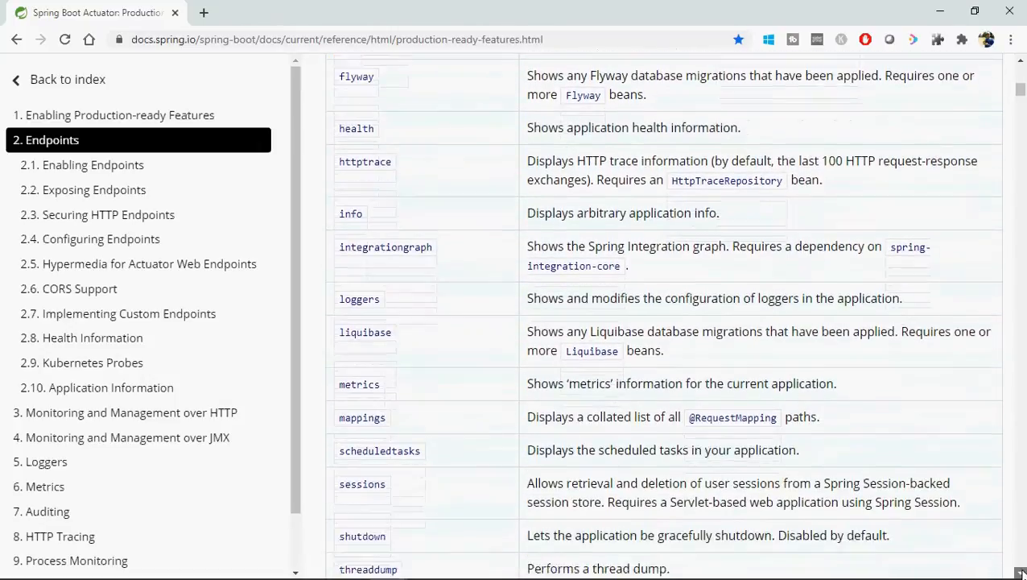
click(1020, 572)
click(1021, 572)
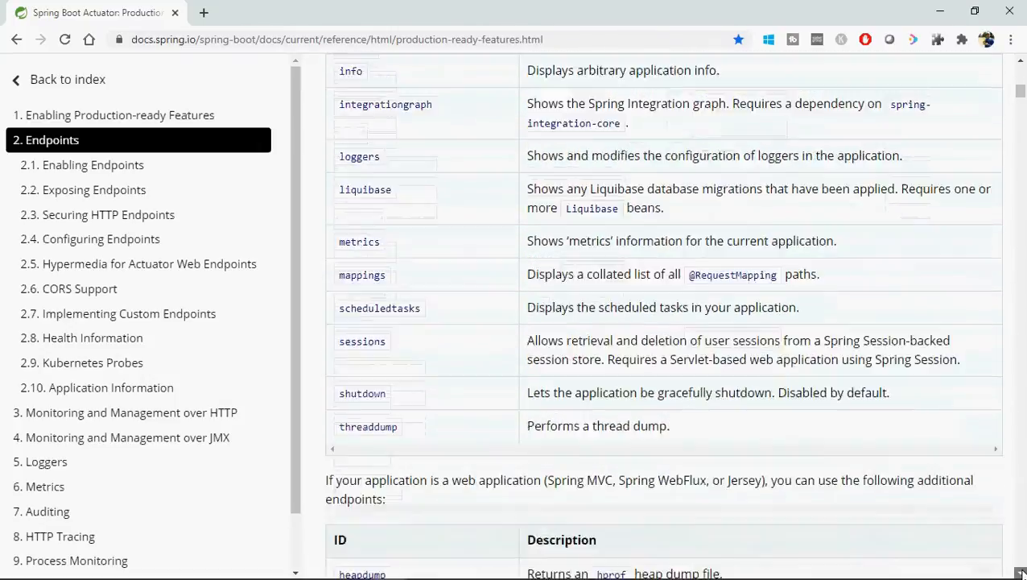
click(1020, 572)
click(1020, 571)
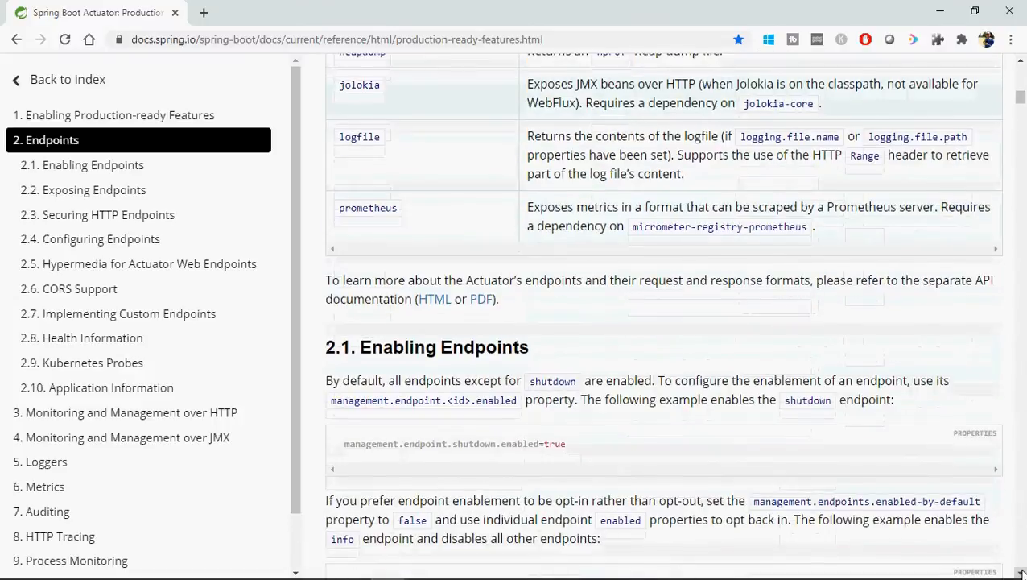
click(1020, 571)
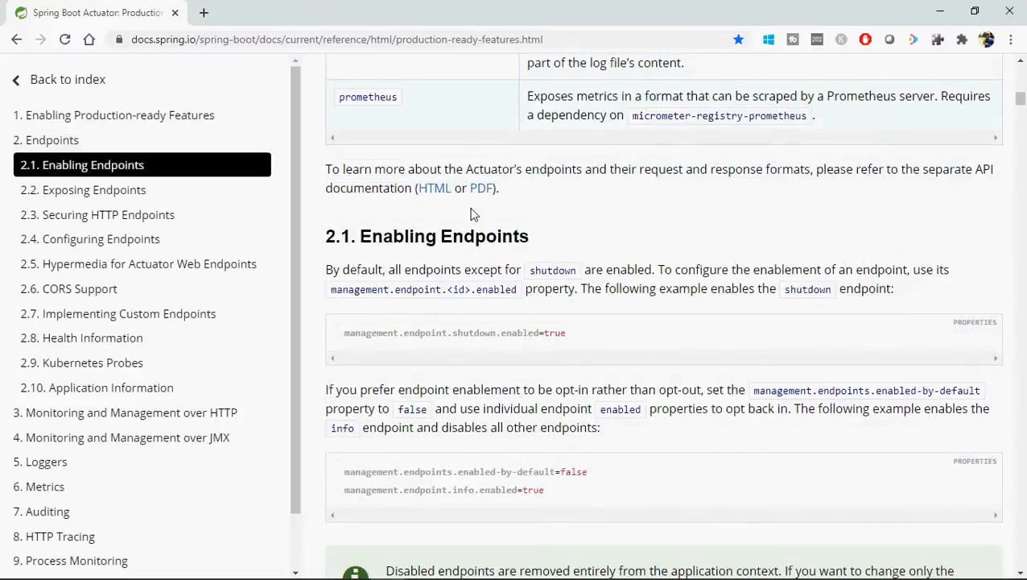
- Note the management.endpoint example, the prometheus endpoint and its micrometer-registry-prometheus requirement, then return to pom.xml
drag(359, 332, 456, 335)
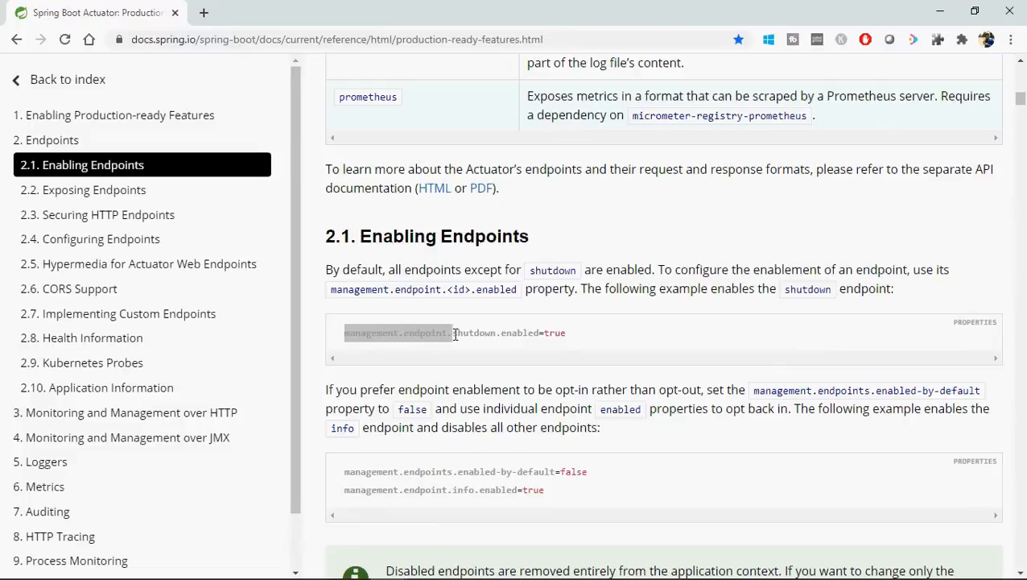
click(448, 285)
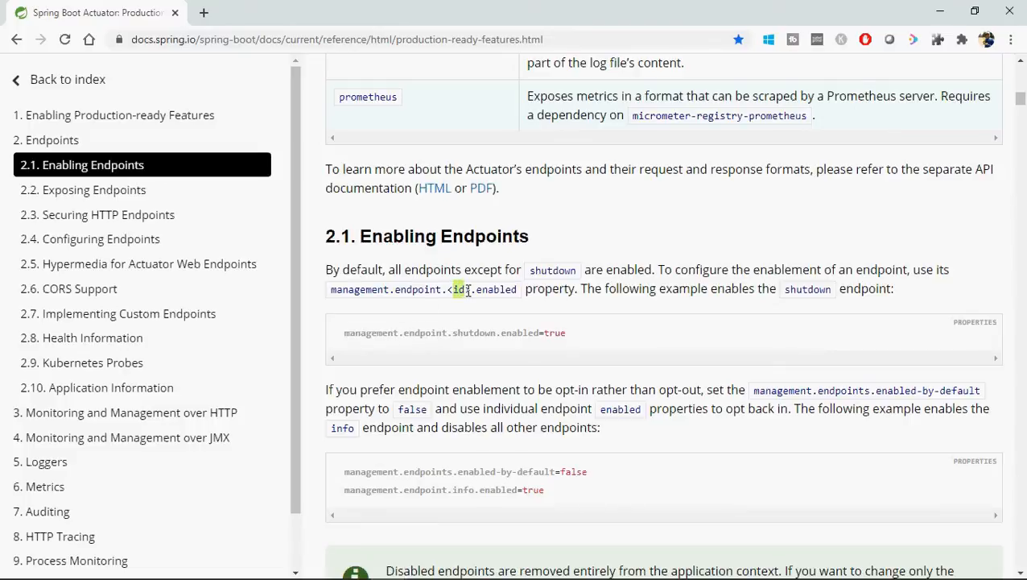
double_click(554, 333)
double_click(371, 99)
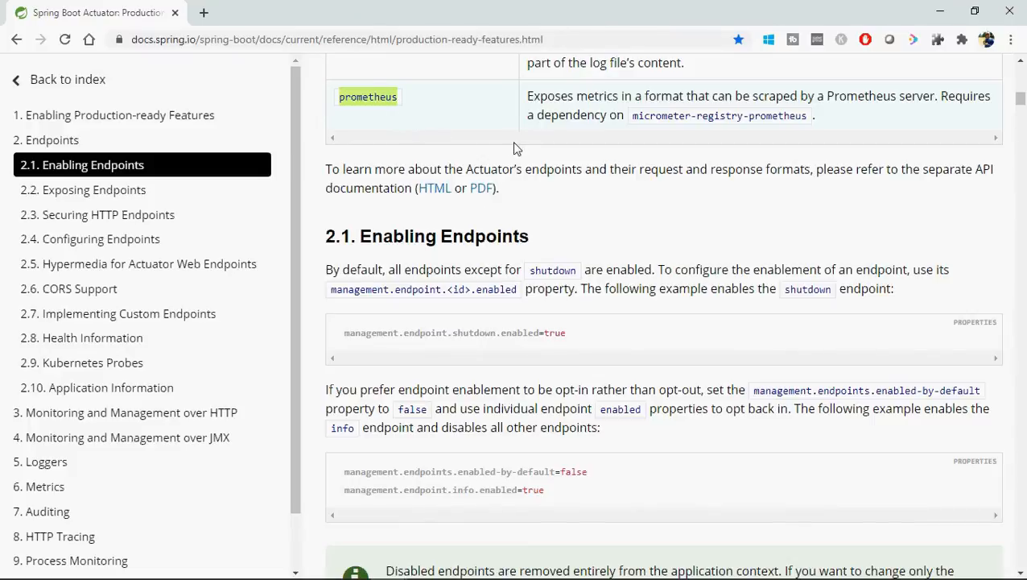
drag(554, 99, 934, 97)
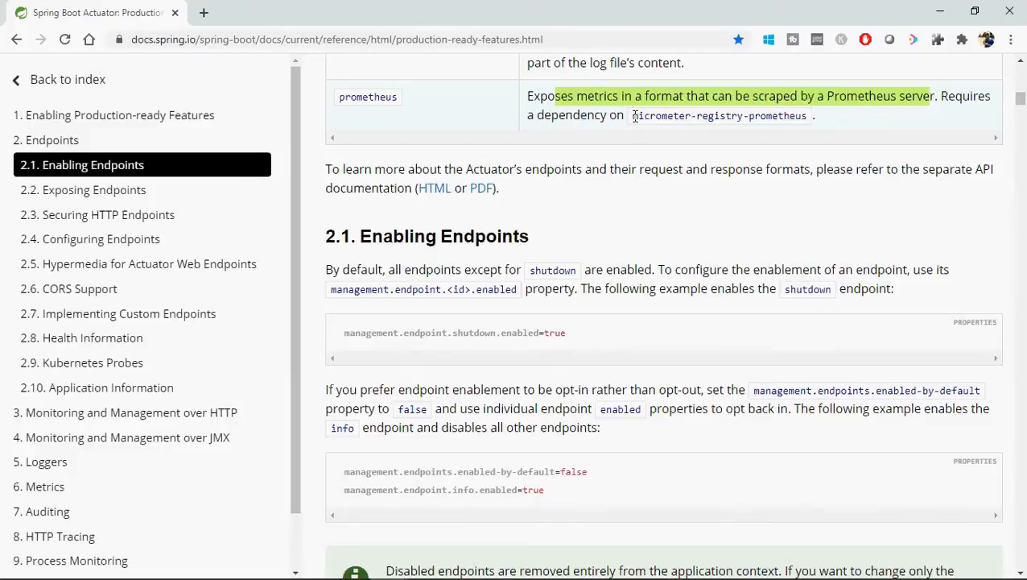
drag(636, 115, 806, 115)
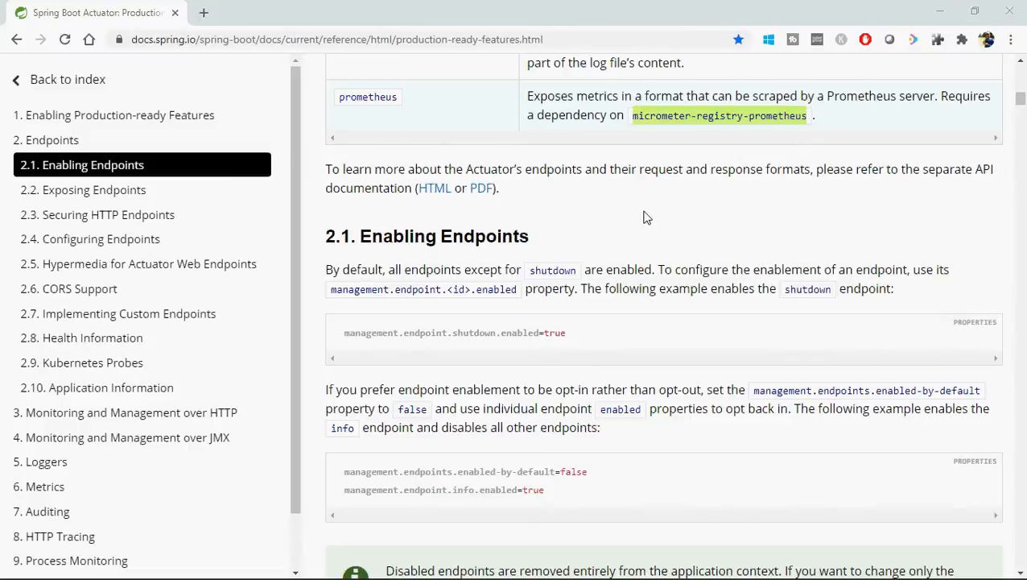
key(alt+Tab)
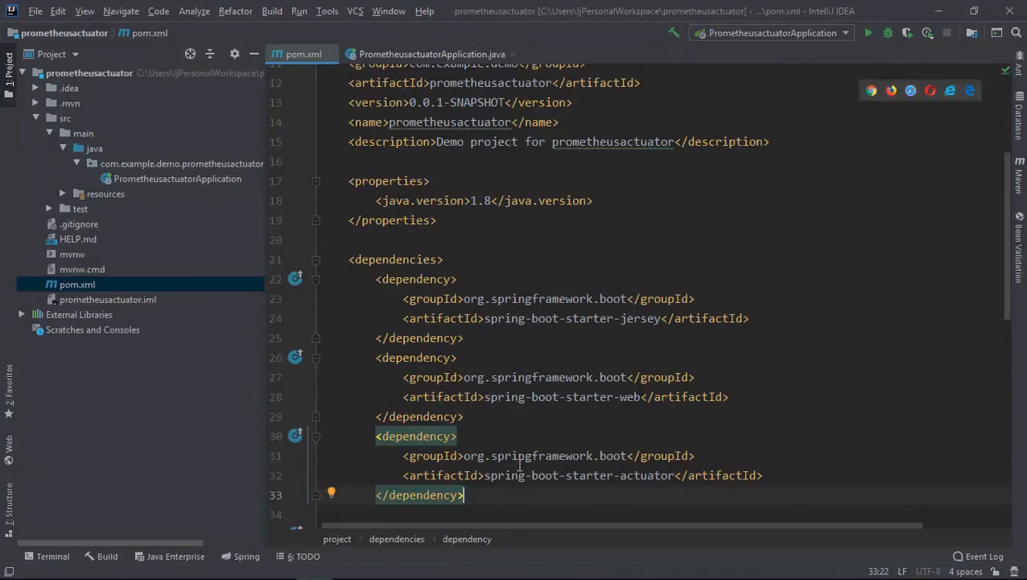
scroll(564, 322, down, 4)
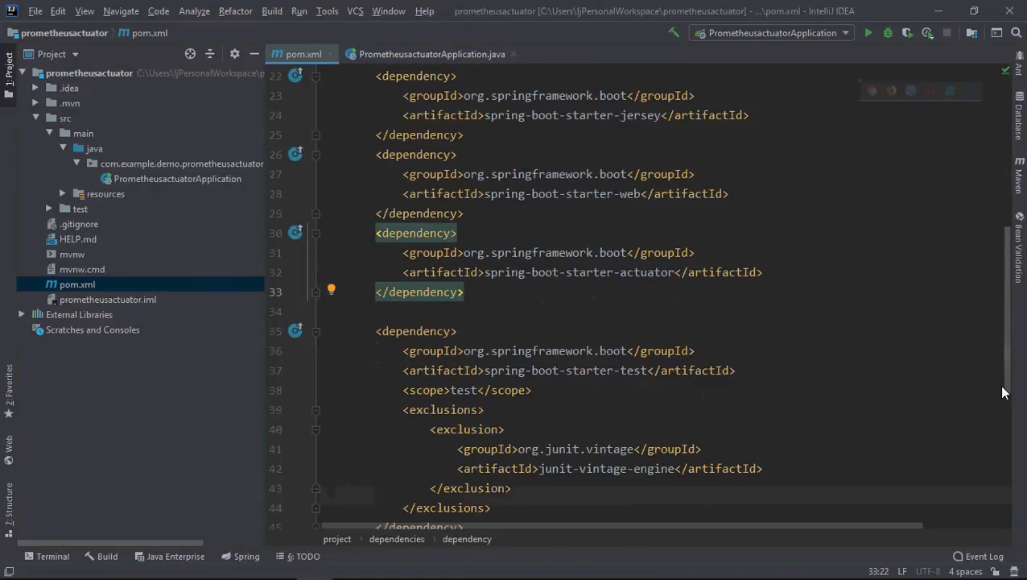
- Add an io.micrometer micrometer-registry-prometheus dependency block below the actuator starter in pom.xml
key(Return)
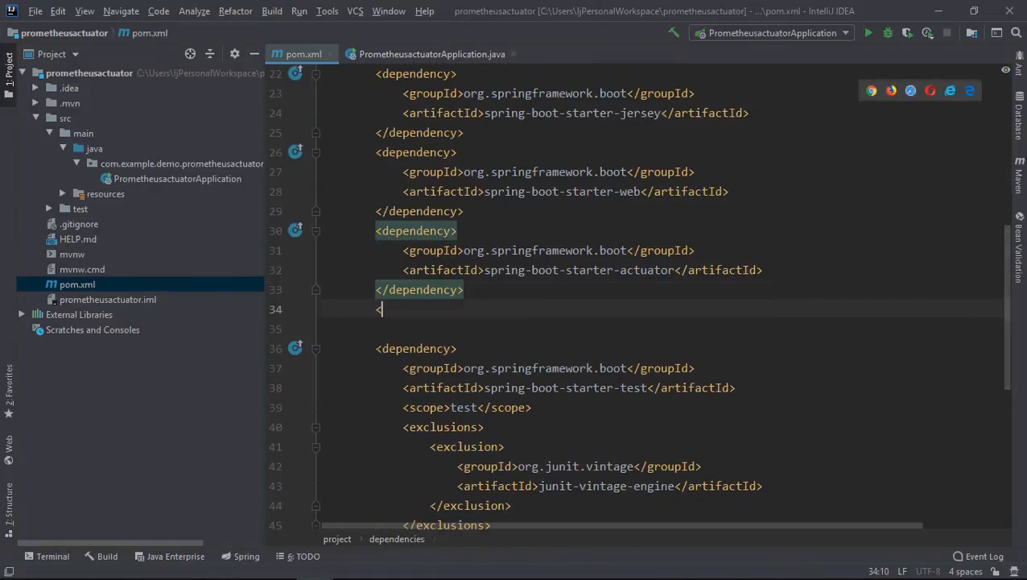
text(<dep)
key(Return)
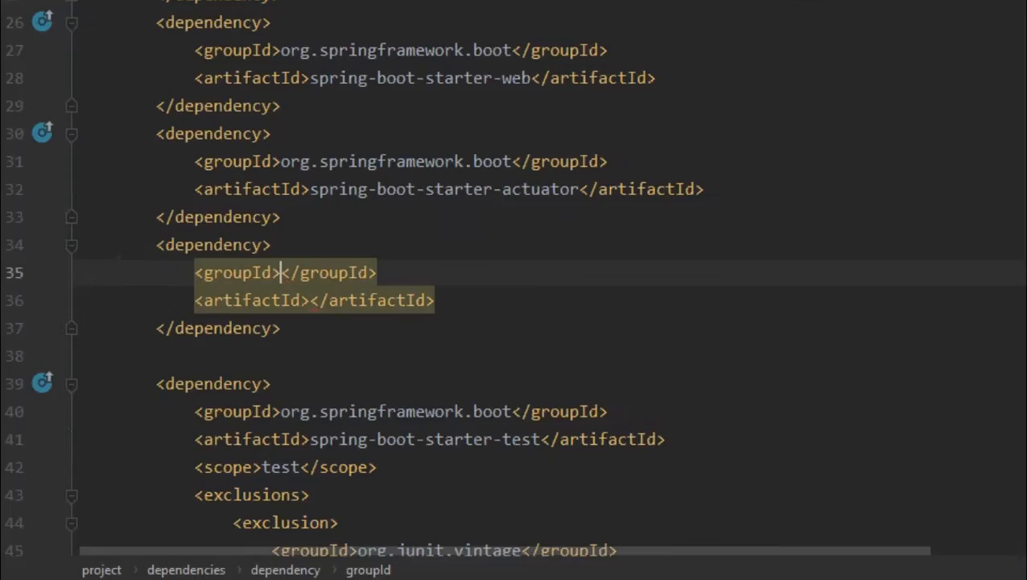
text(io.mic)
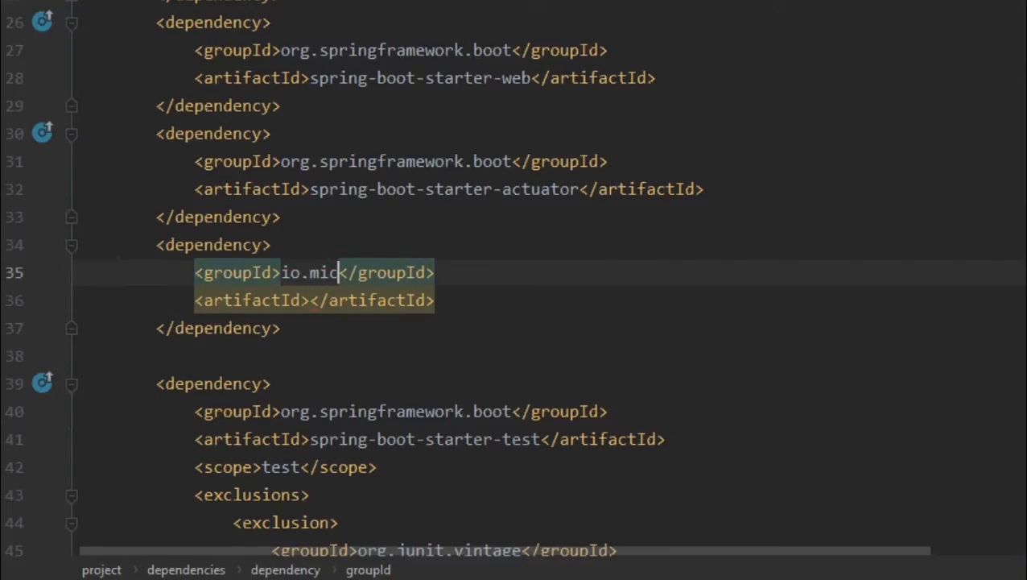
text(rometer)
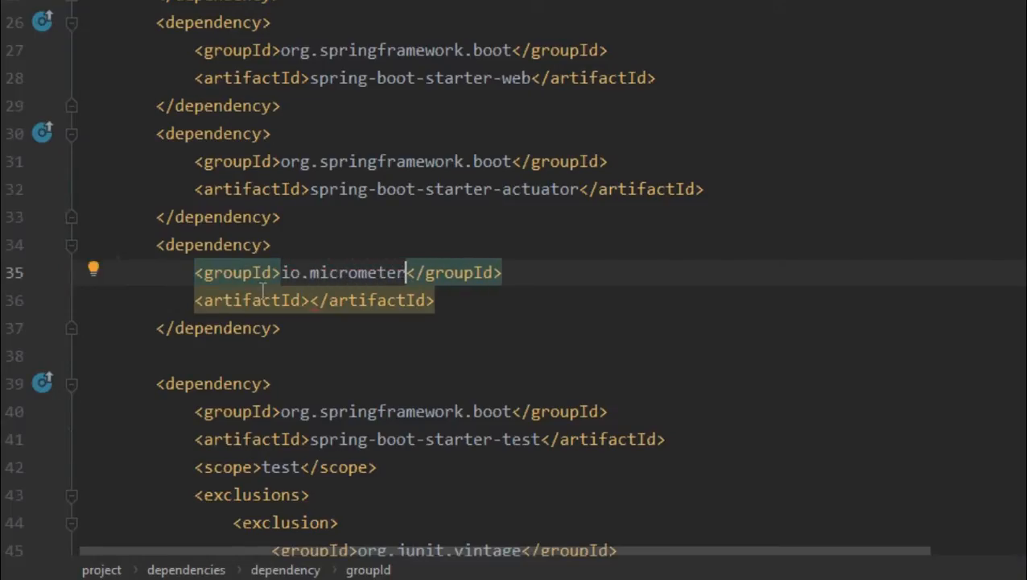
click(313, 302)
text(micrometer-registry-prometheus)
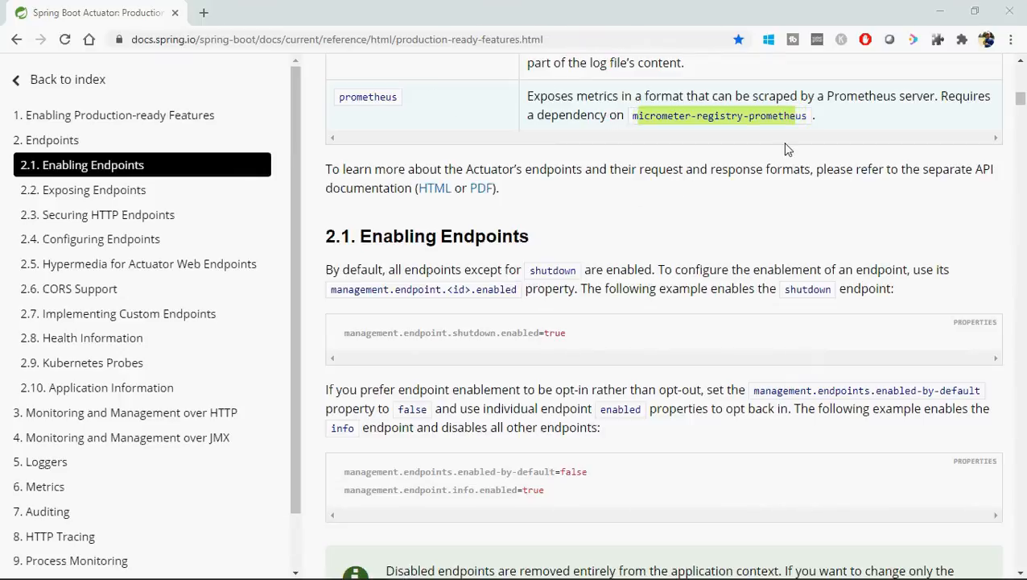
key(alt+Tab)
right_click(126, 163)
mouse_move(153, 18)
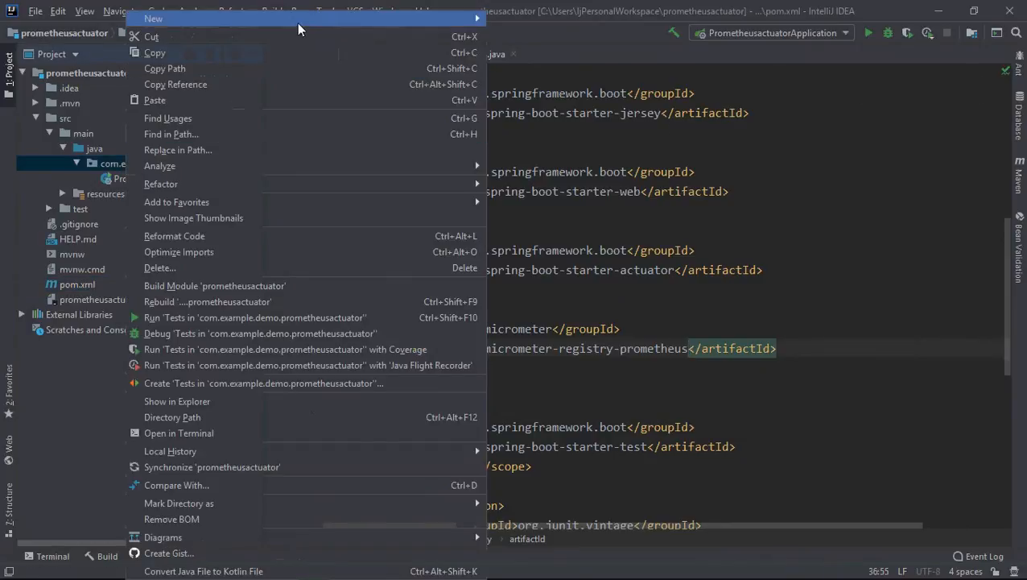
- Create a resource package holding a new HelloWorld Java class
click(519, 81)
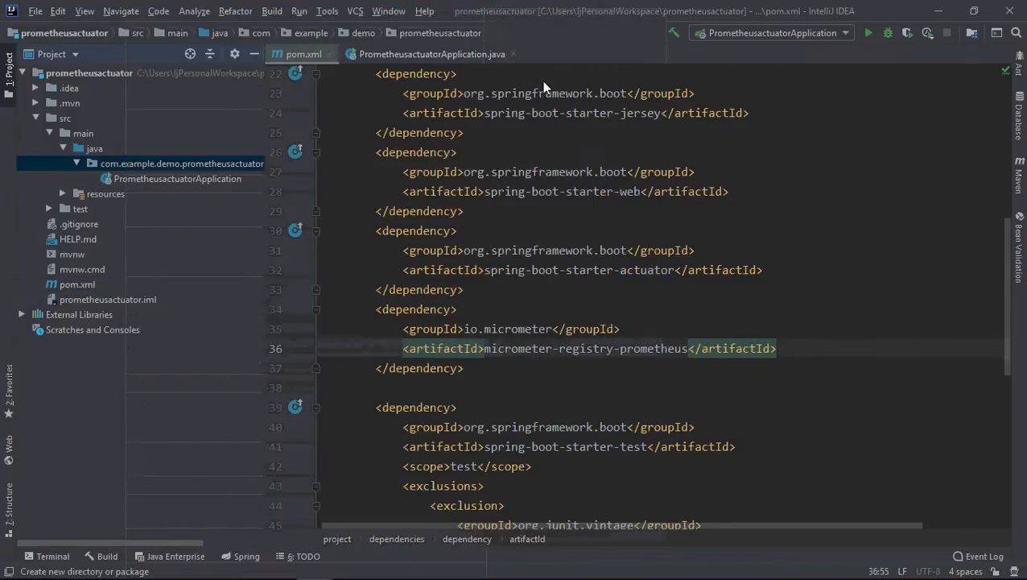
text(res)
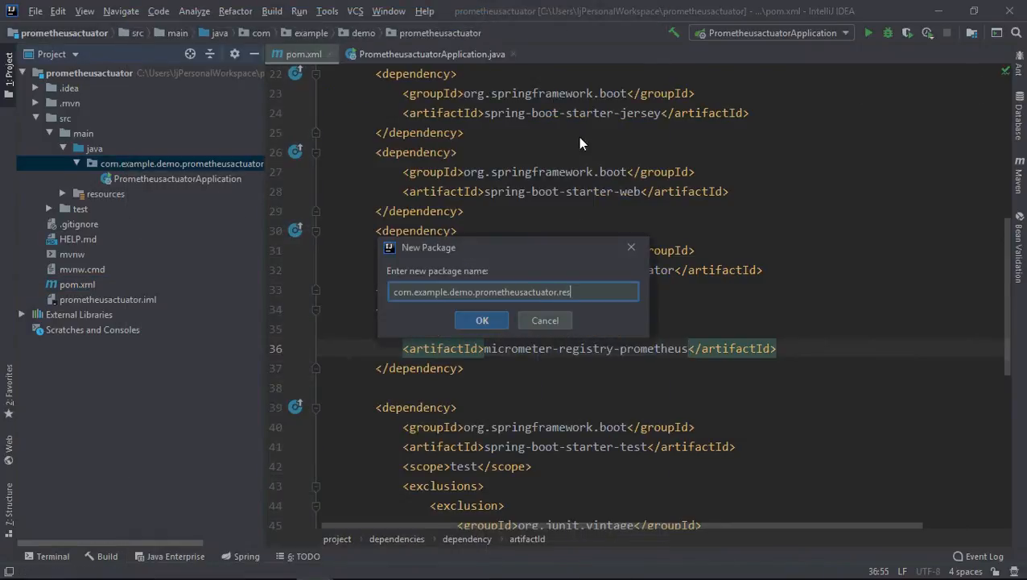
text(ource)
click(481, 319)
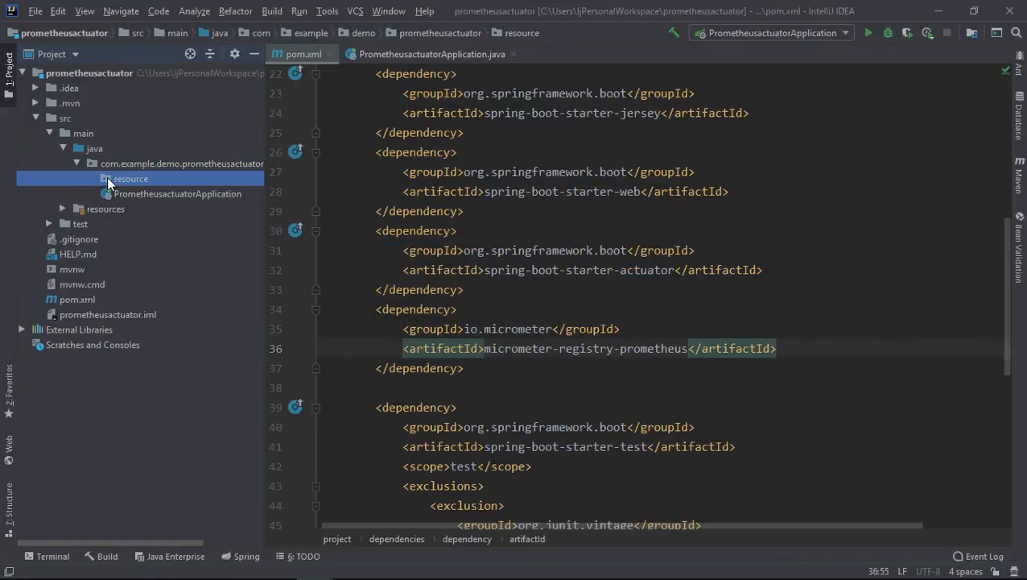
right_click(107, 179)
mouse_move(135, 18)
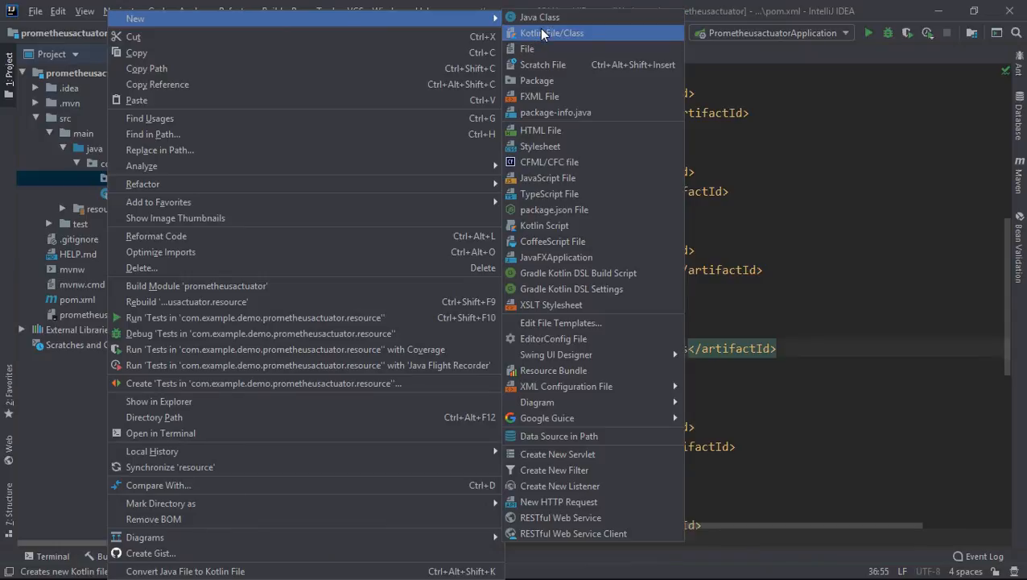
click(540, 18)
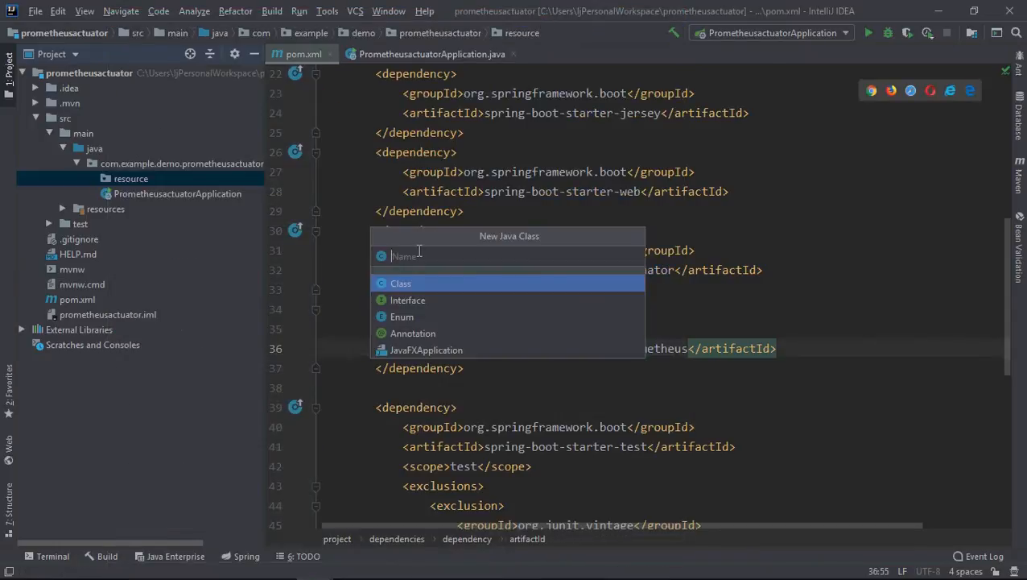
text(orld)
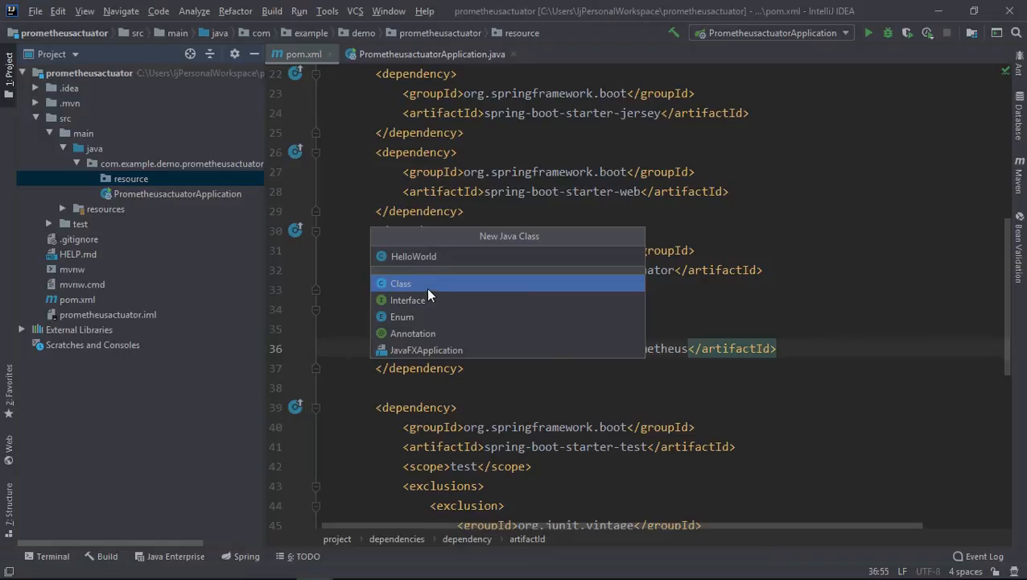
key(Return)
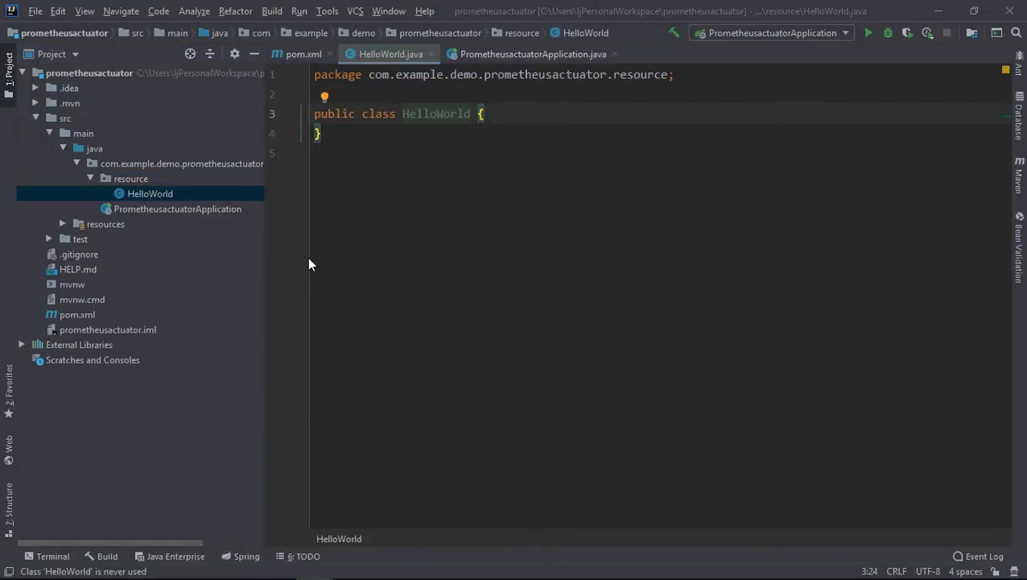
click(457, 89)
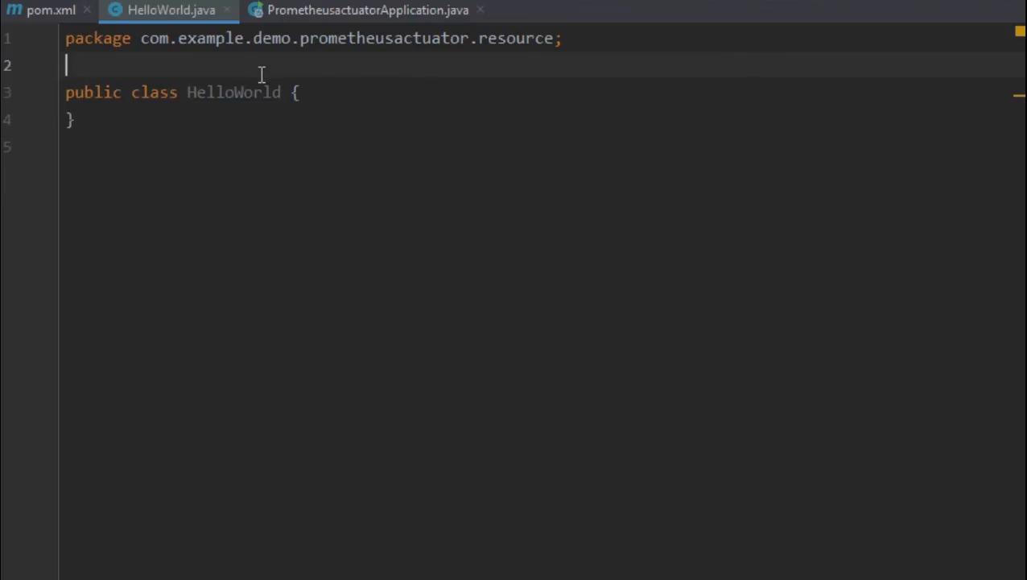
key(Return)
text(@Rese)
key(BackSpace)
text(r)
key(BackSpace)
text(t)
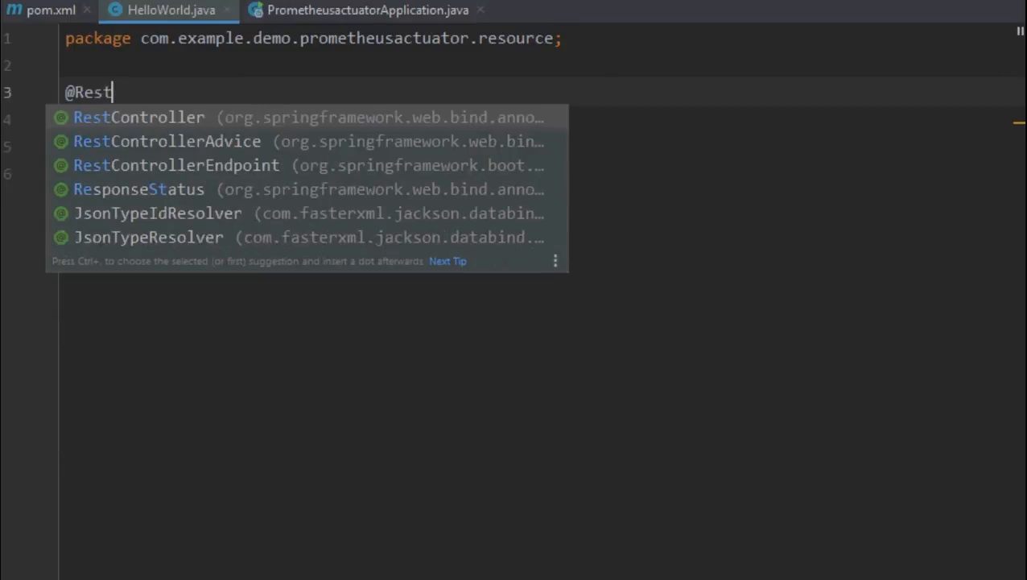
text(c)
key(Return)
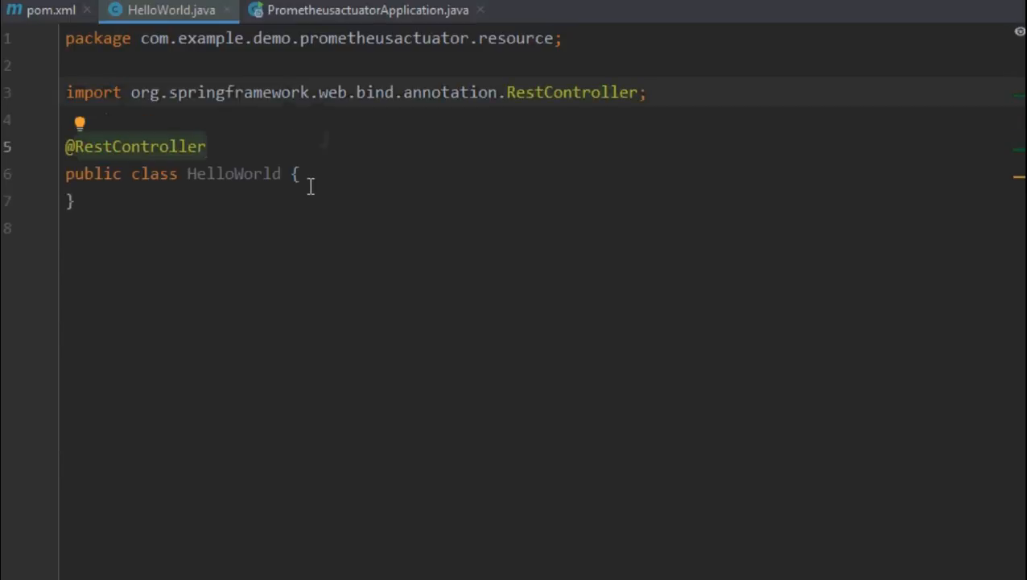
click(309, 179)
key(Return)
key(Return)
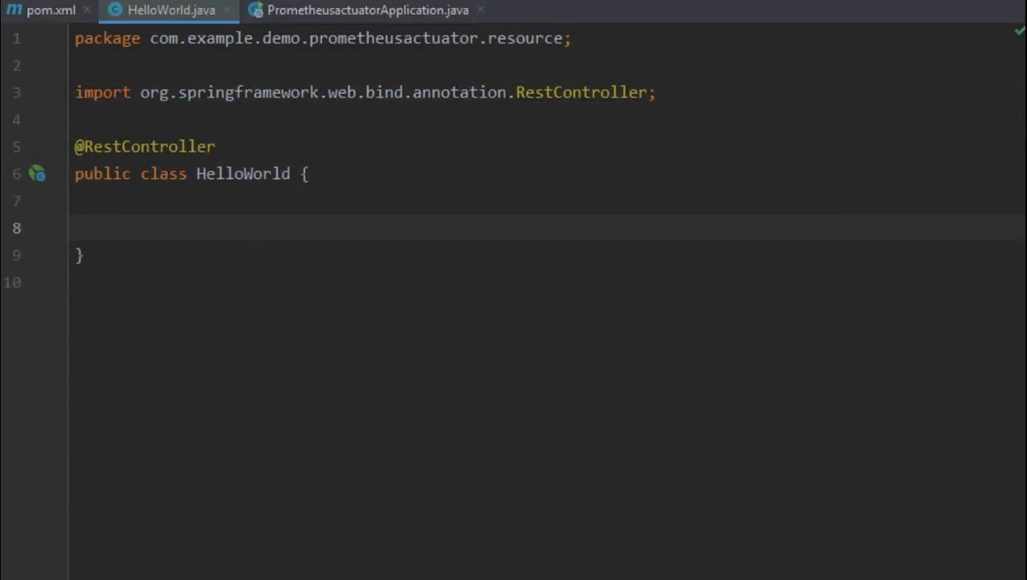
text(@GetMa)
key(Return)
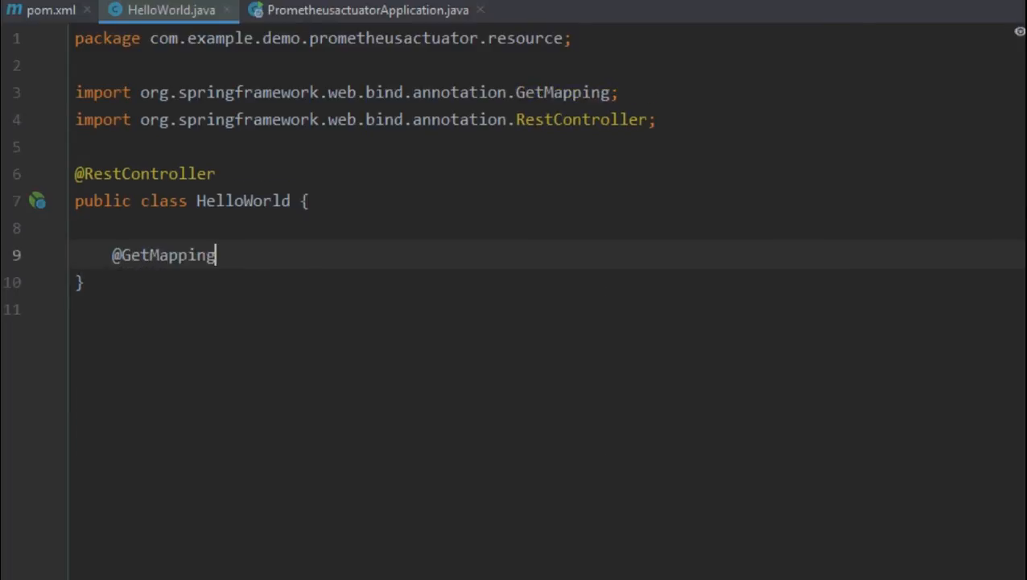
text(()
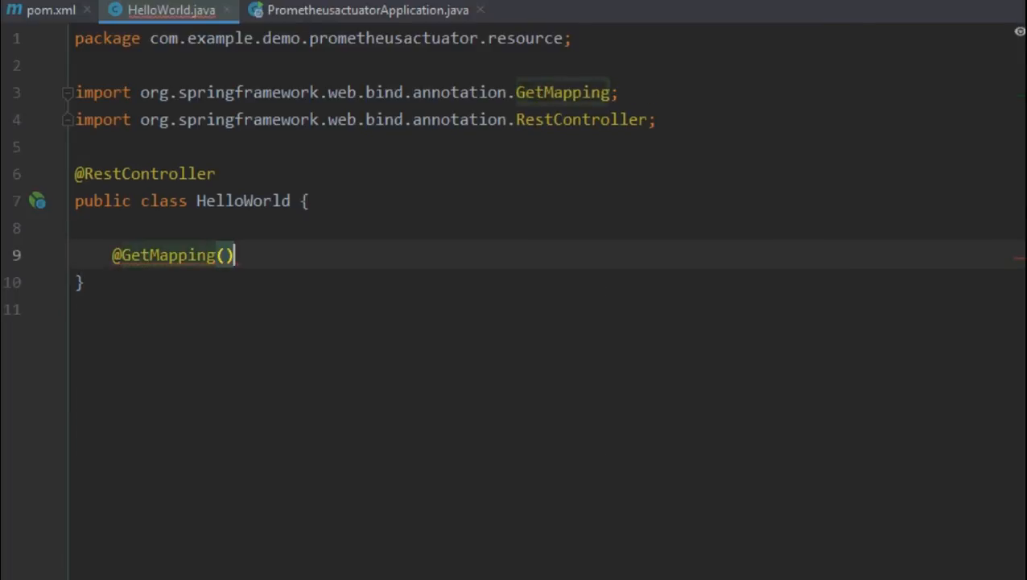
text(")
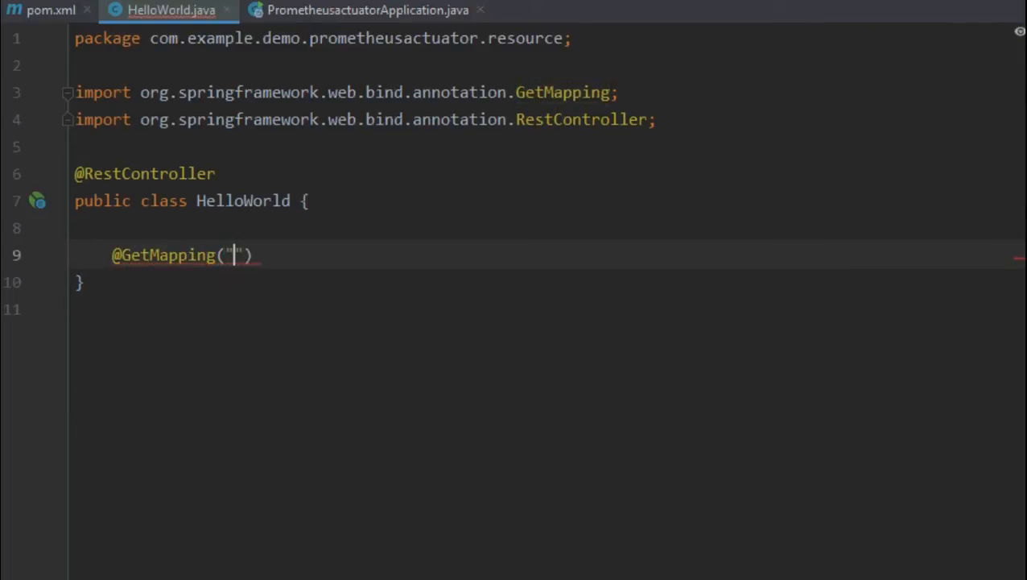
text(/hello"))
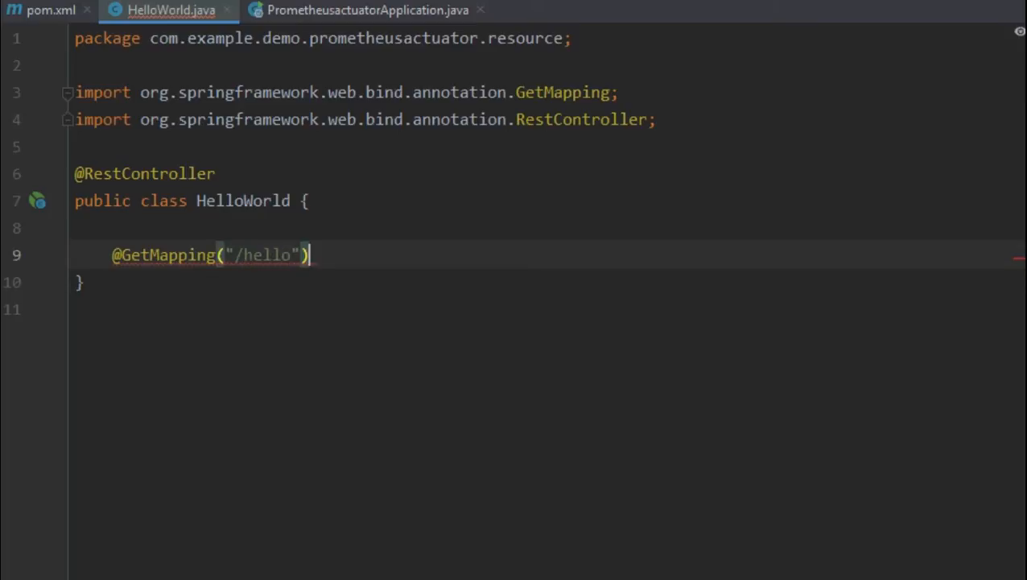
key(Return)
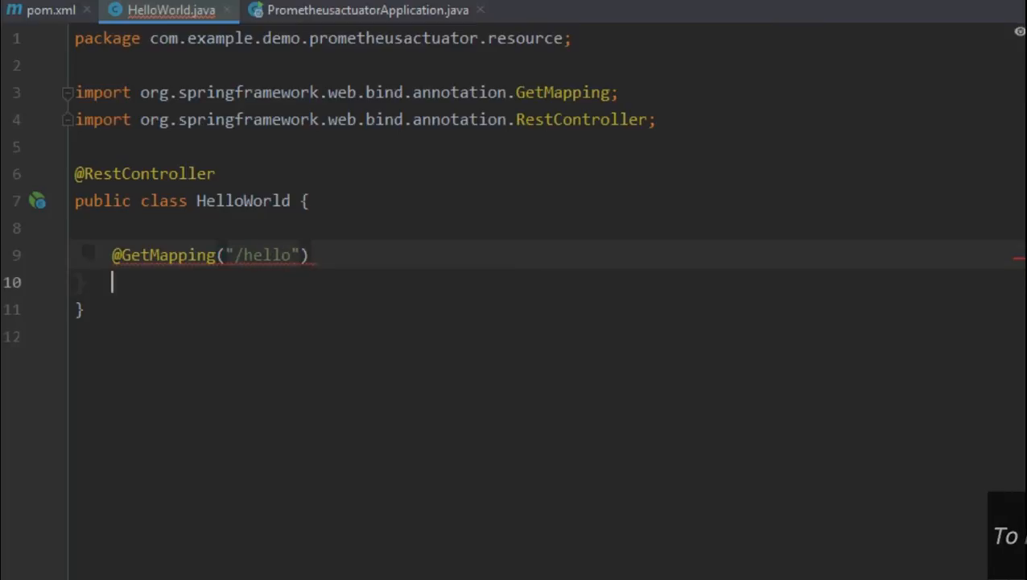
text(pu)
key(Return)
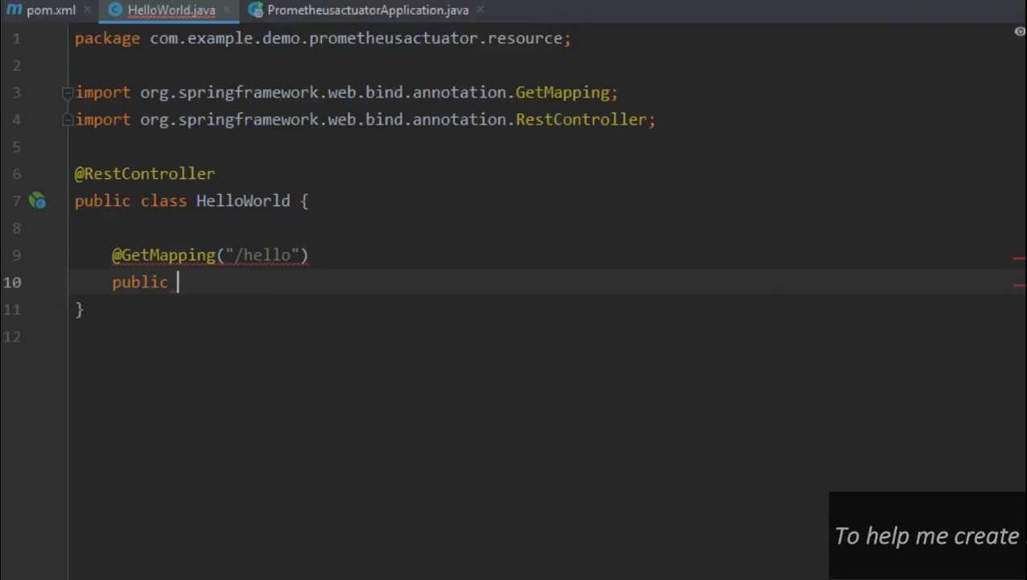
text(StringH)
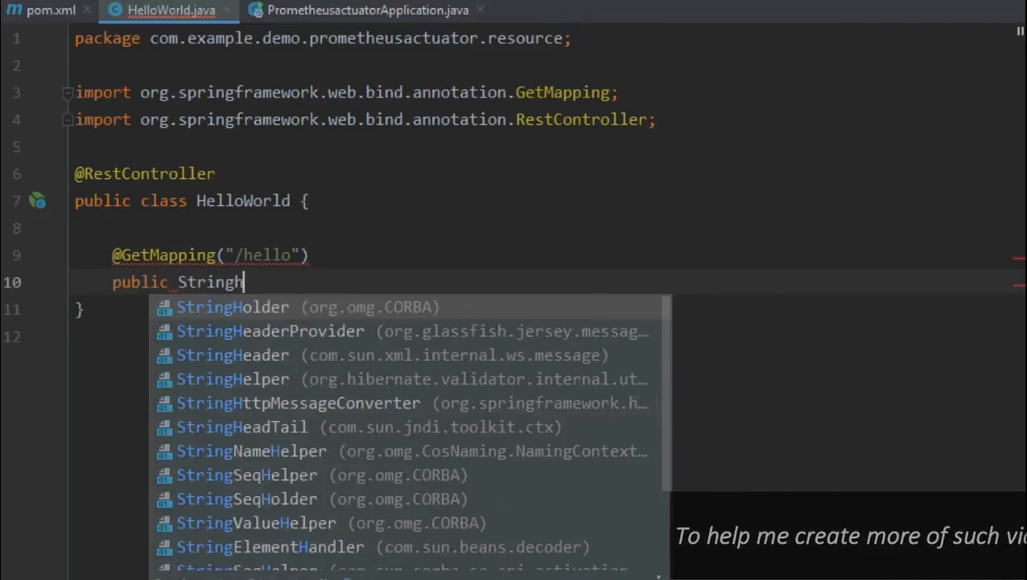
key(BackSpace)
text(Hell)
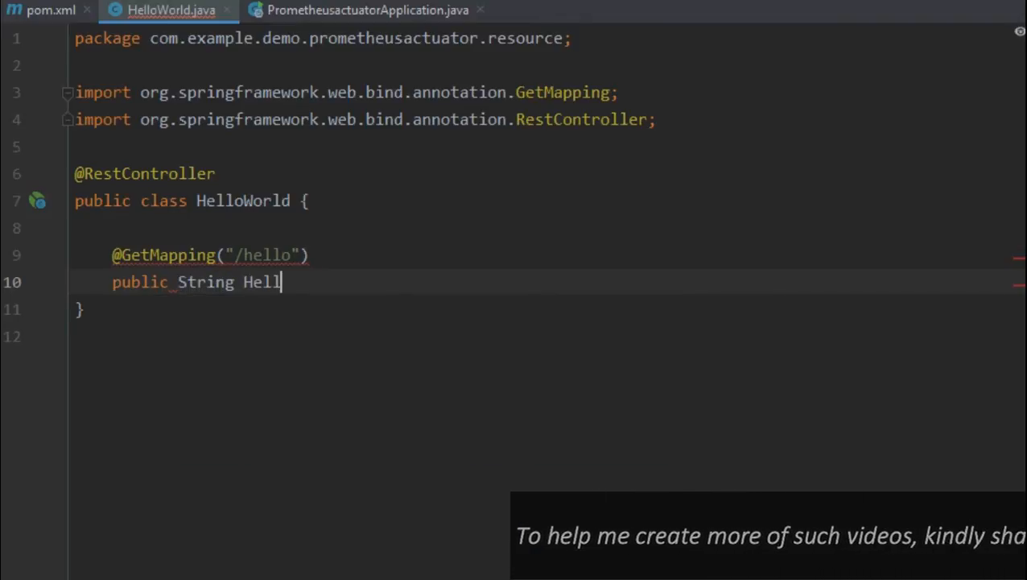
text(o(){)
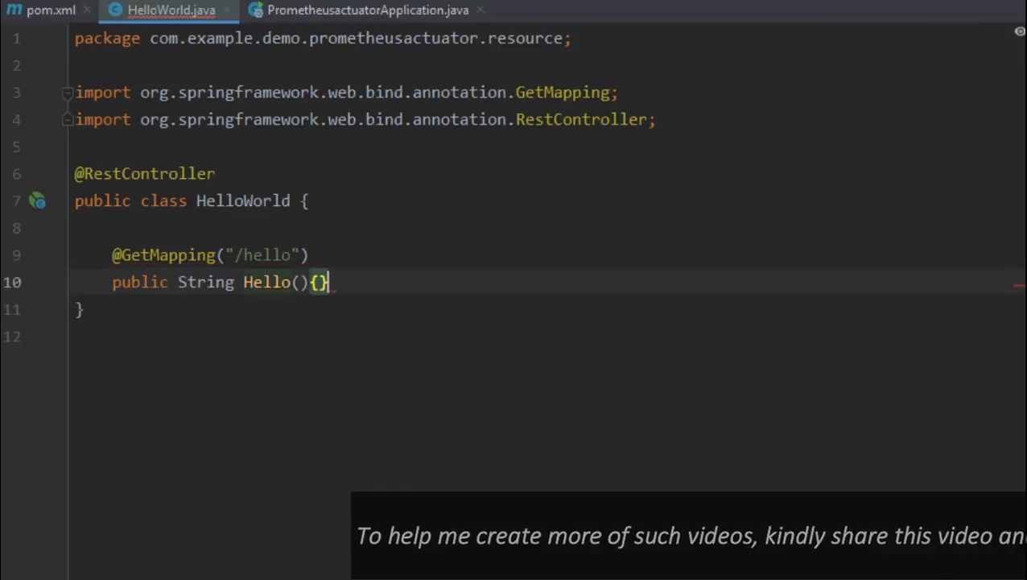
key(Return)
text(retu)
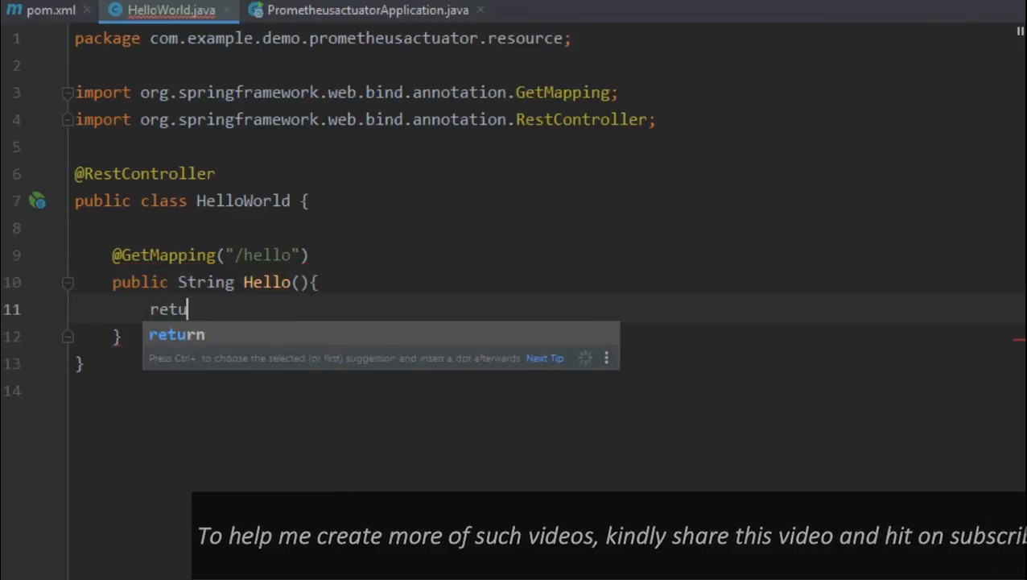
text(rn "")
key(Left)
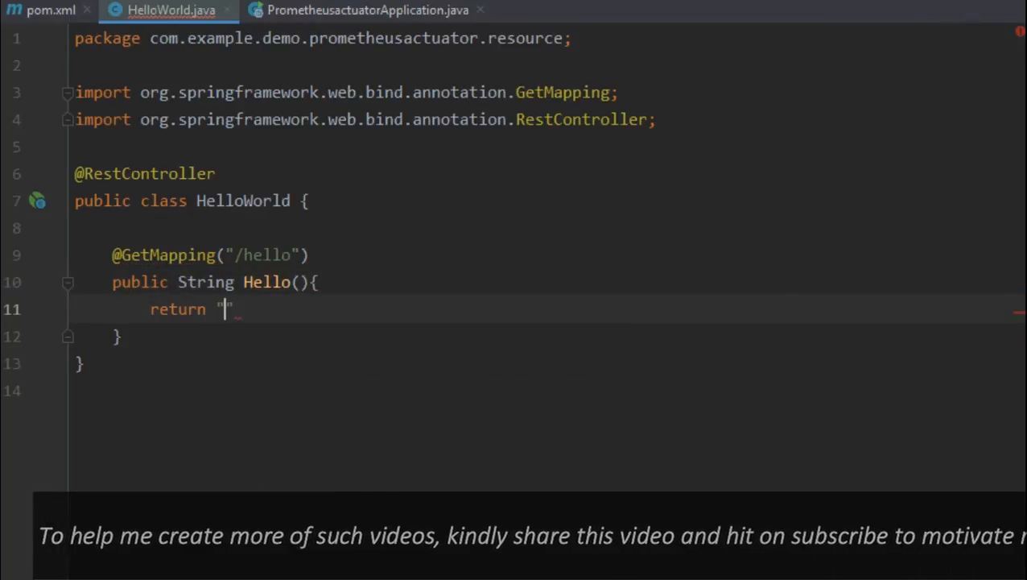
text(Hello Wo)
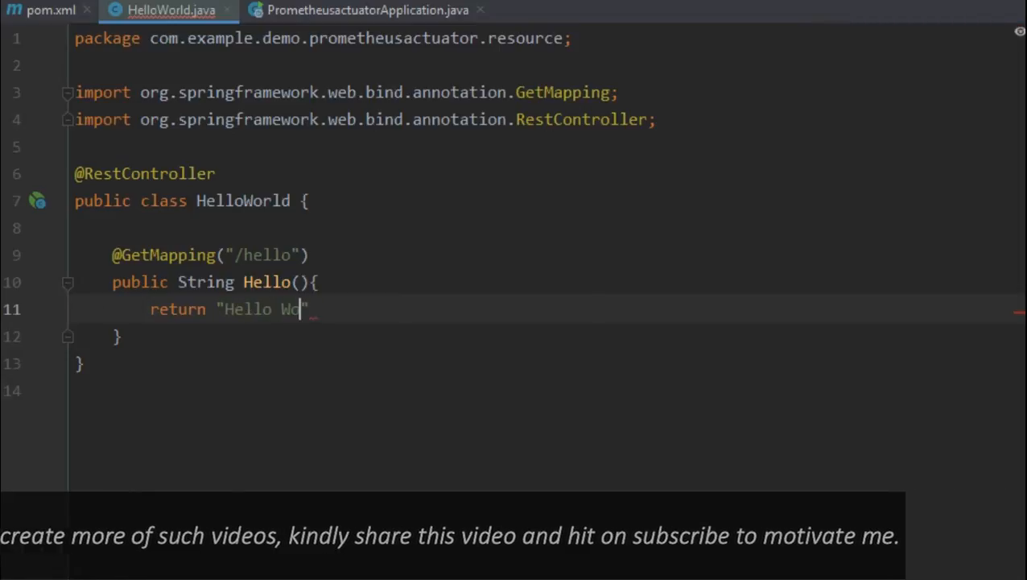
text(rld!)
key(Right)
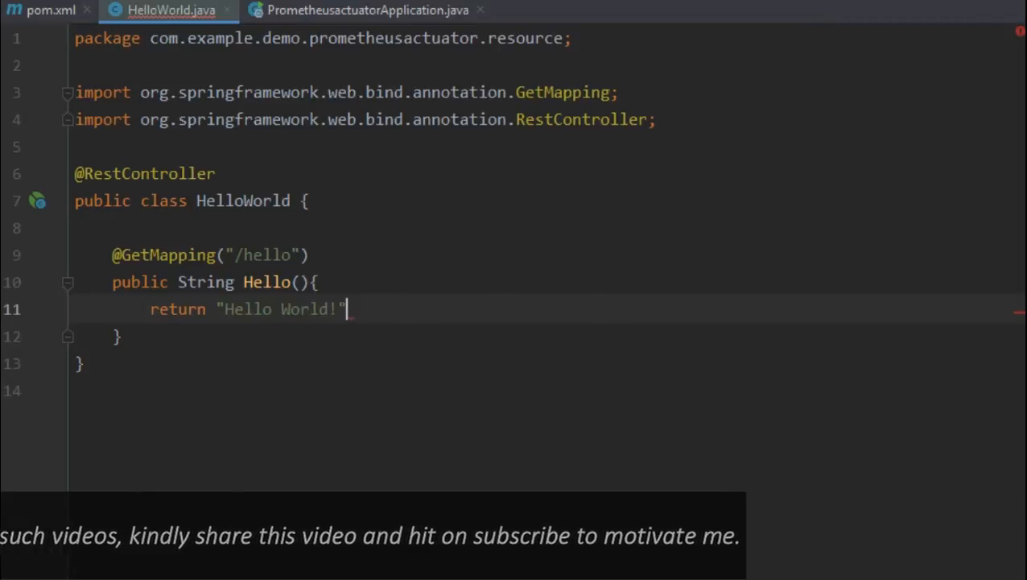
text(;)
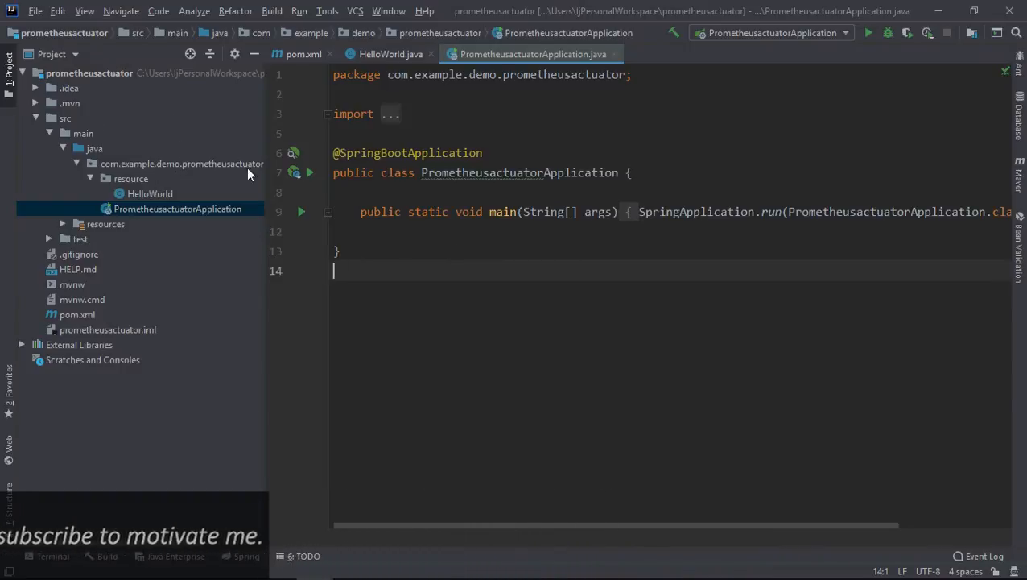
- Run mvn clean install in the Terminal and wait for BUILD SUCCESS
click(48, 556)
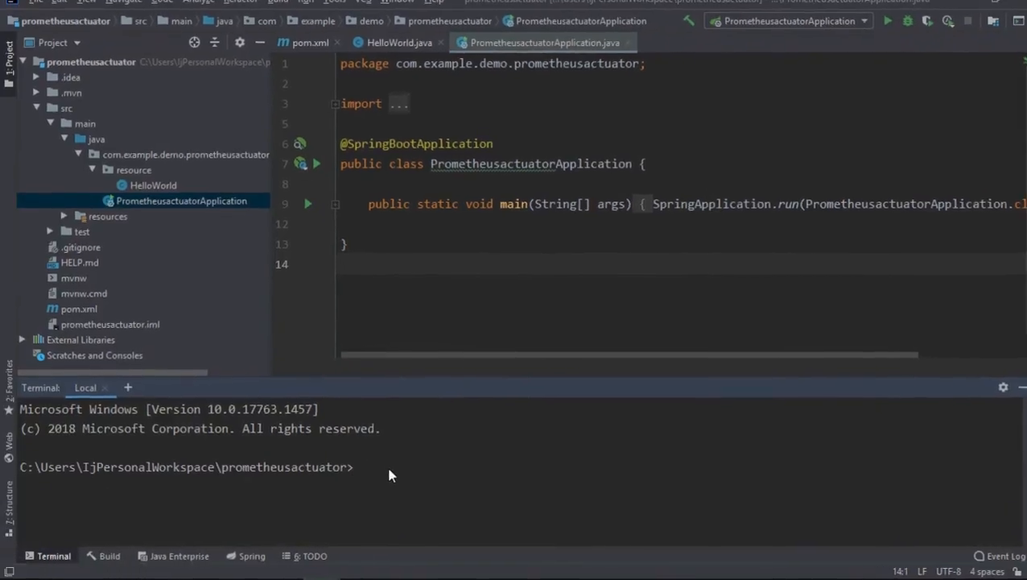
text(mvn clean)
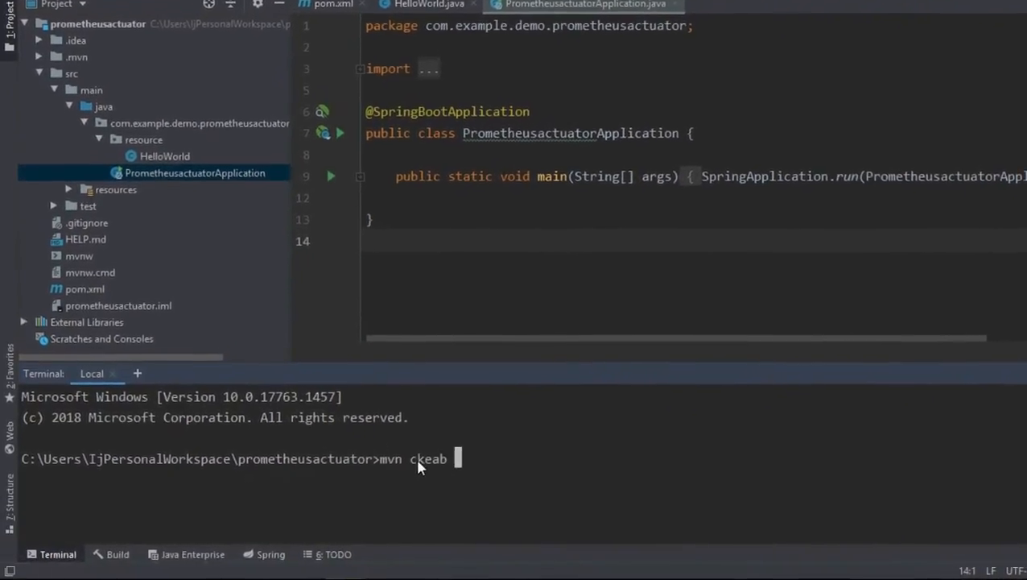
text( -)
key(BackSpace)
key(BackSpace)
key(BackSpace)
key(BackSpace)
key(BackSpace)
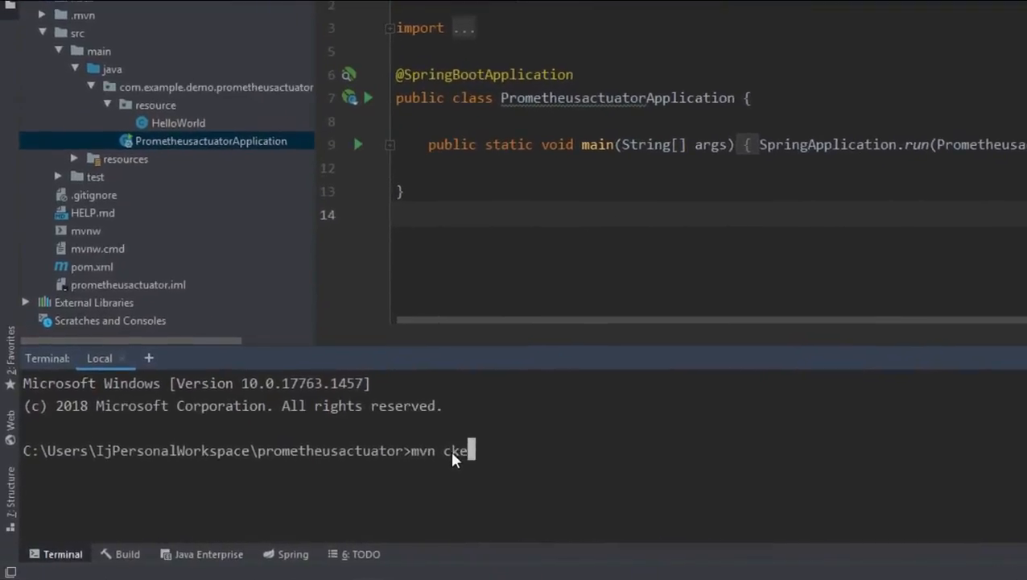
text(lean)
key(BackSpace)
key(BackSpace)
key(BackSpace)
key(BackSpace)
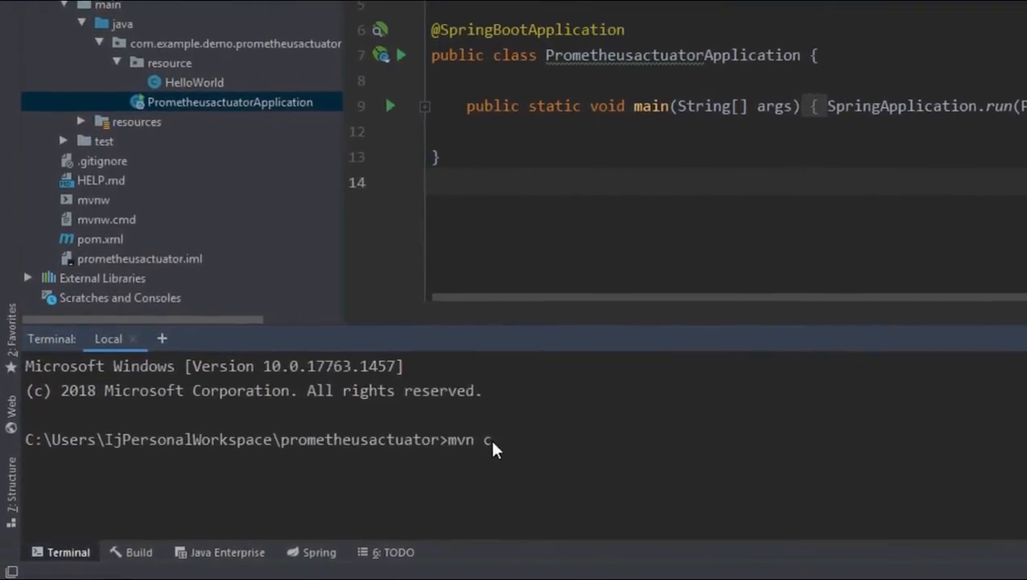
text(lean instalk)
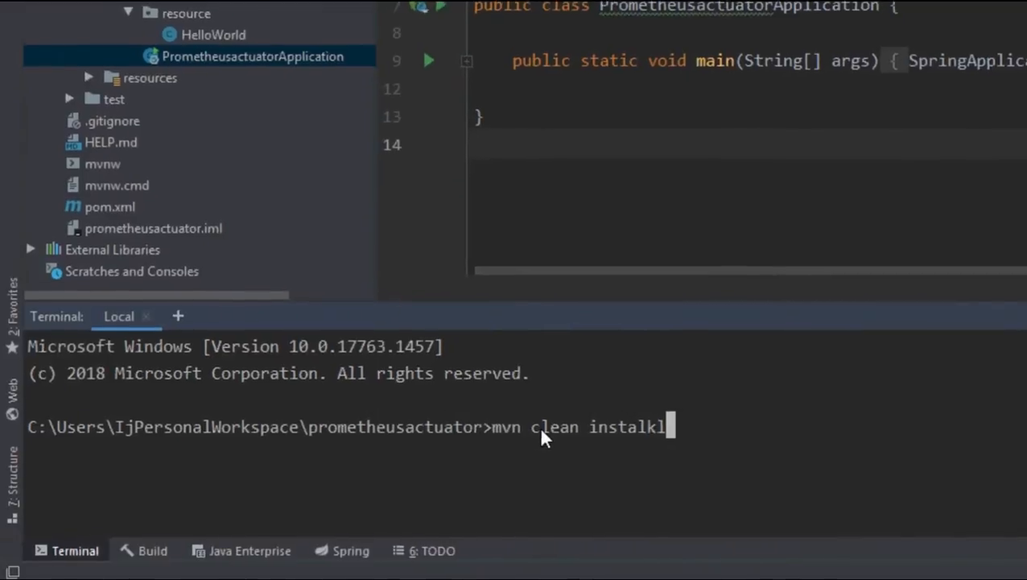
key(BackSpace)
text(l)
key(Return)
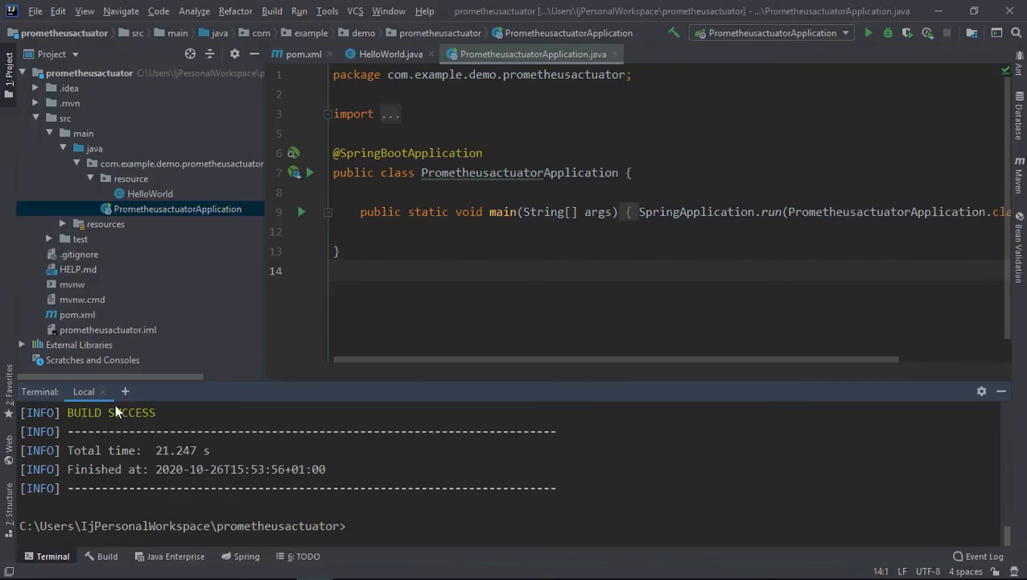
click(311, 176)
- Run PrometheusactuatorApplication and confirm the log shows startup on 8080 with 2 endpoints under /actuator
click(322, 175)
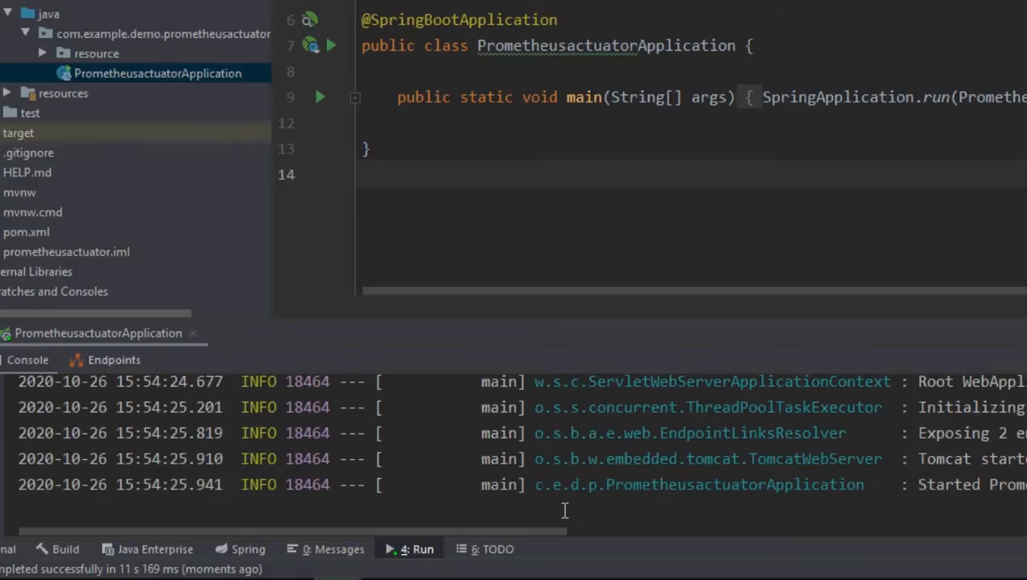
drag(665, 320, 631, 113)
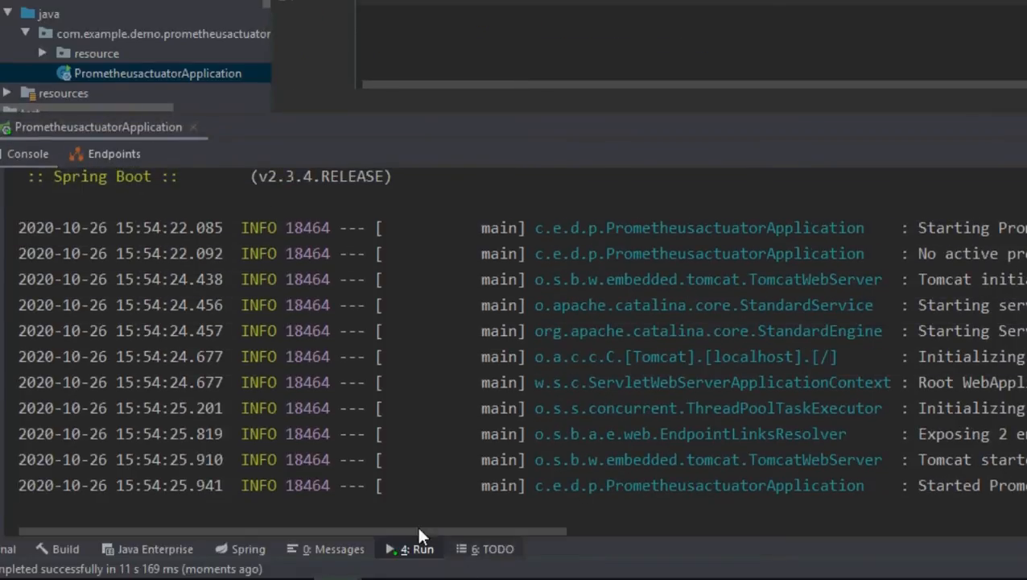
drag(416, 528, 598, 504)
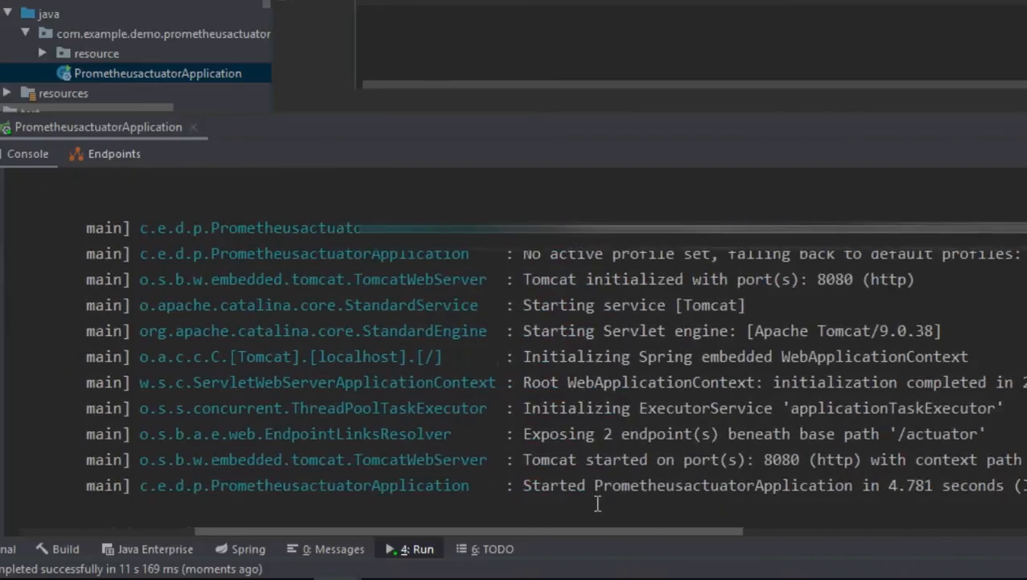
scroll(597, 504, right, 1)
drag(592, 485, 802, 488)
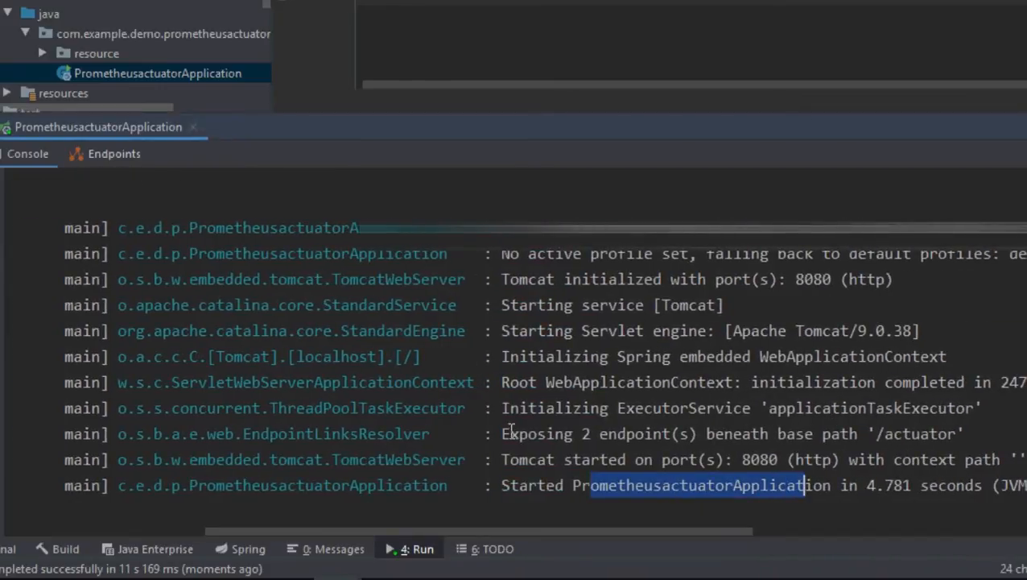
drag(505, 433, 960, 433)
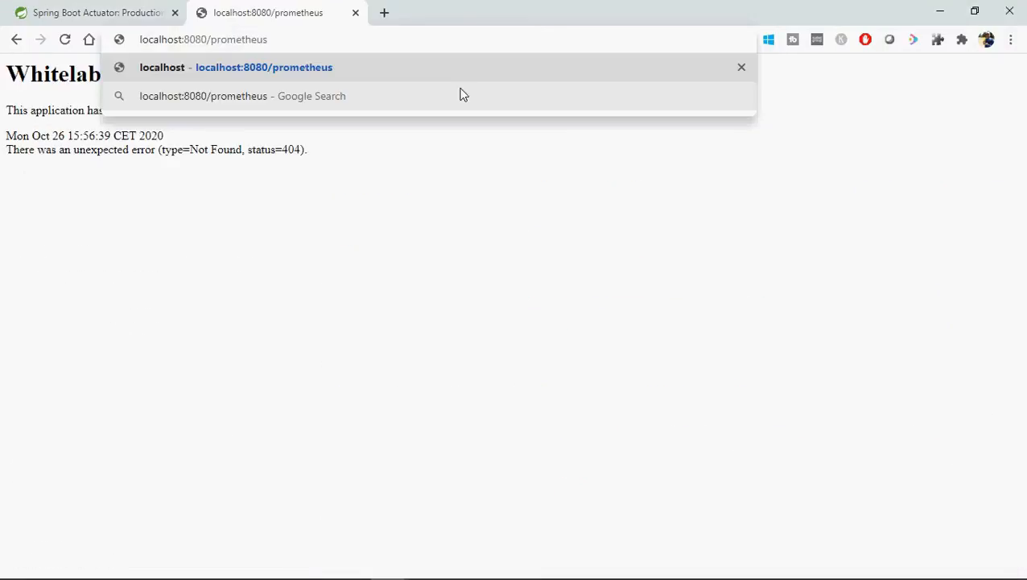
- Load localhost:8080/hello showing Hello World!, then return to the app console in IntelliJ
key(BackSpace)
key(BackSpace)
key(BackSpace)
key(BackSpace)
key(BackSpace)
key(BackSpace)
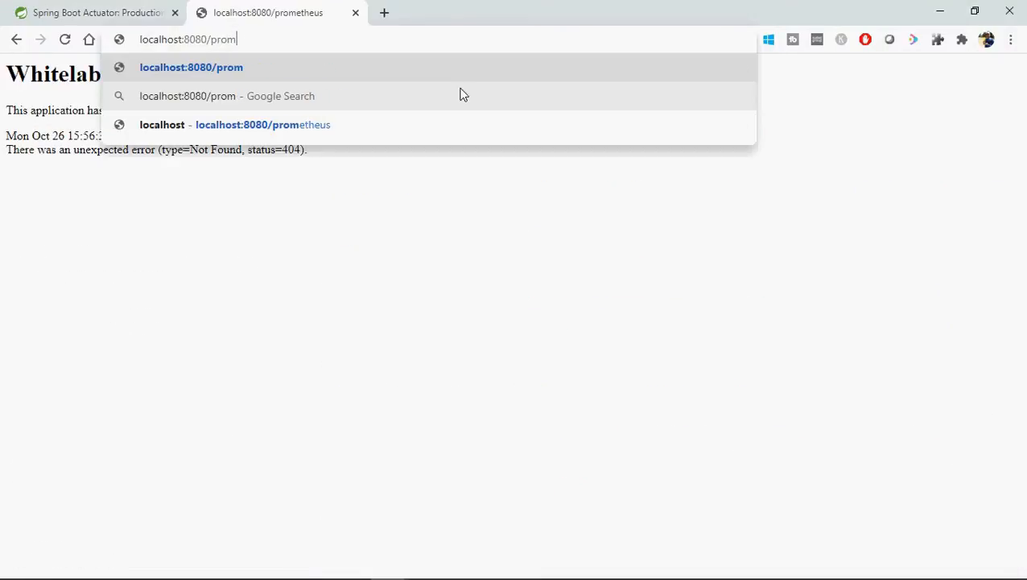
key(BackSpace)
key(BackSpace)
key(BackSpace)
key(BackSpace)
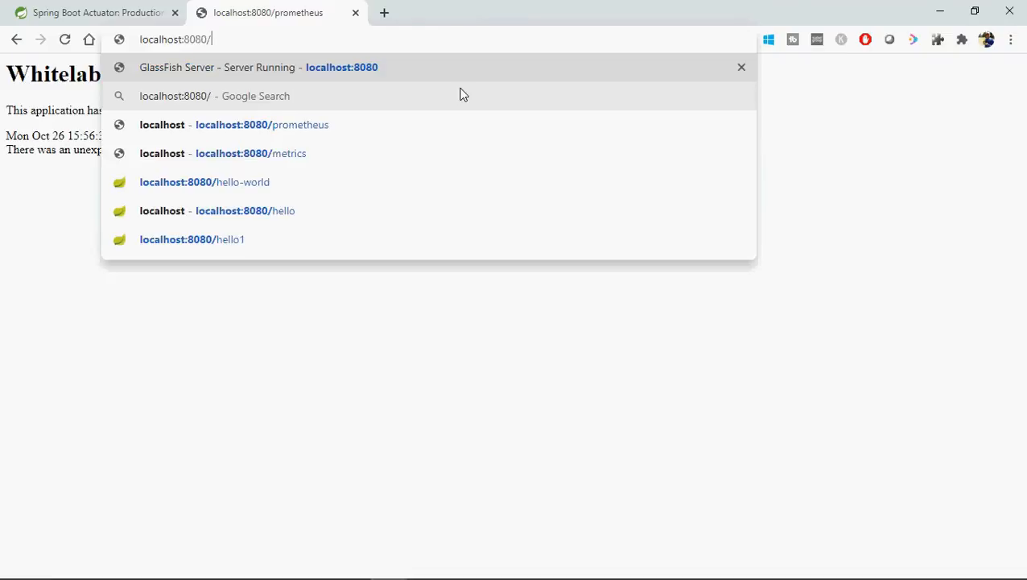
text(h)
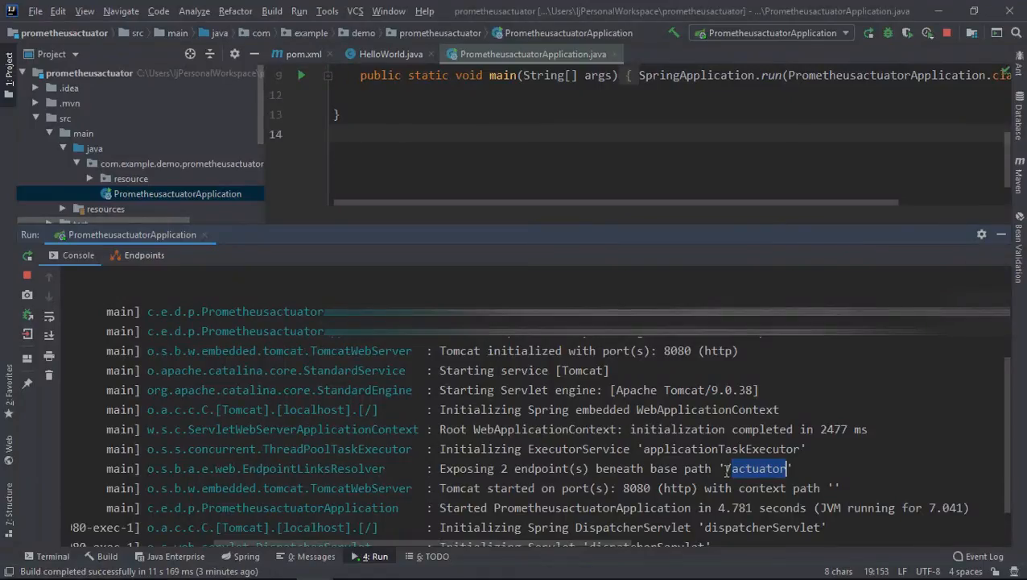
click(728, 471)
- Open localhost:8080/actuator and inspect its health and info endpoint links
shift+click(788, 471)
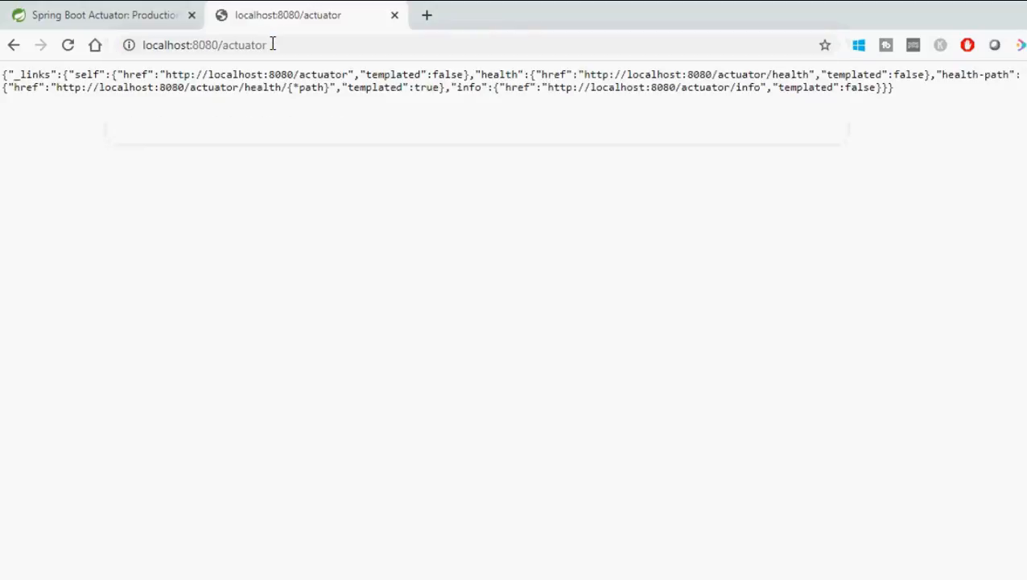
drag(268, 75, 375, 86)
double_click(604, 75)
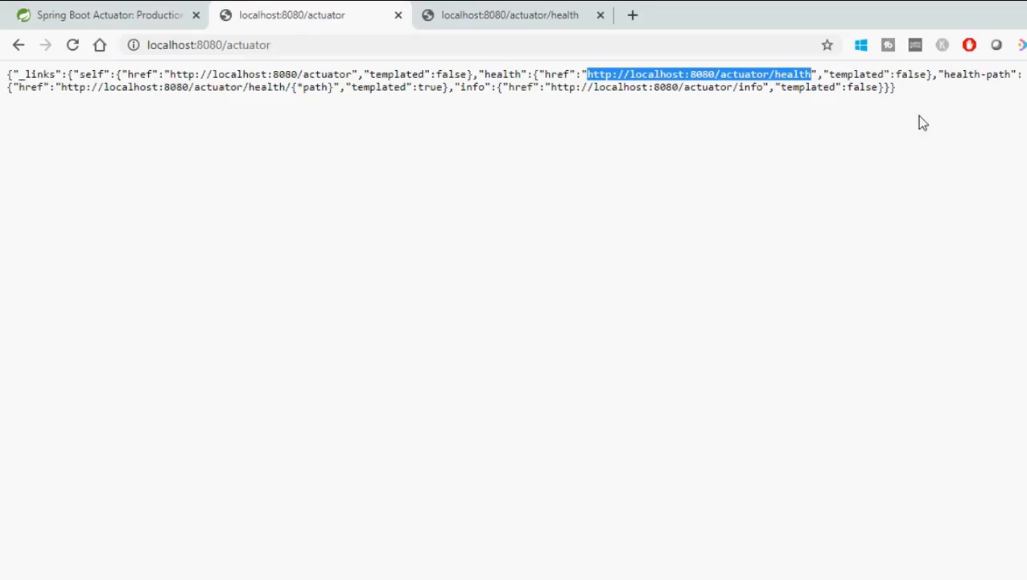
drag(296, 87, 345, 90)
drag(762, 87, 553, 90)
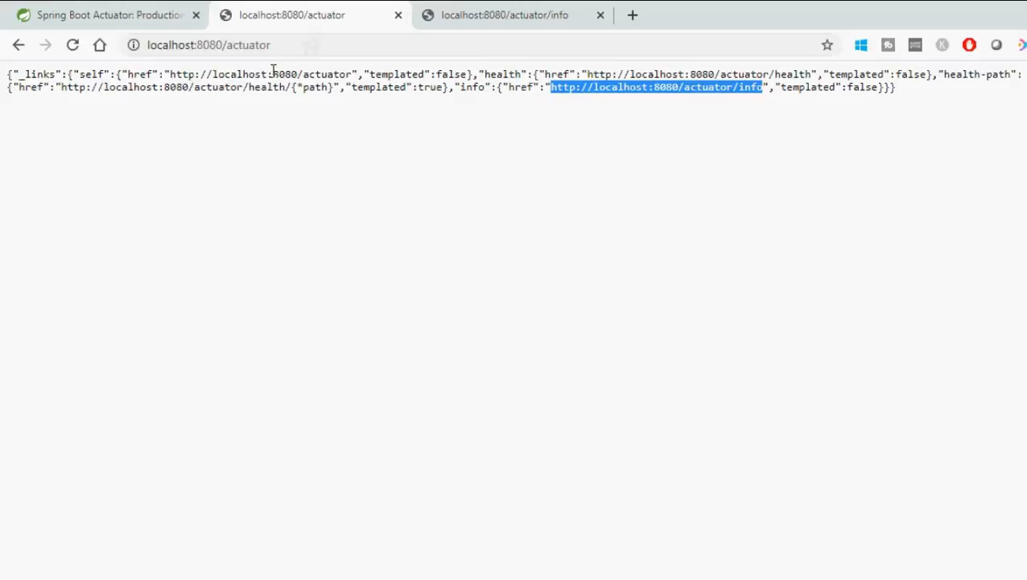
- Try localhost:8080/actuator/prometheus, see it return 404, and go back to the Actuator docs
click(229, 45)
click(287, 51)
text(/prometheus)
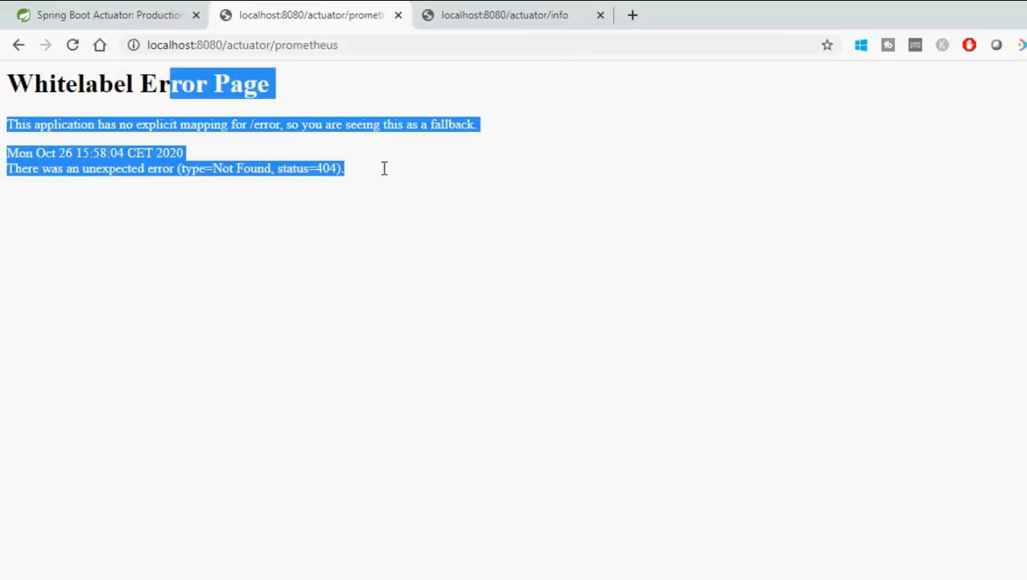
click(276, 45)
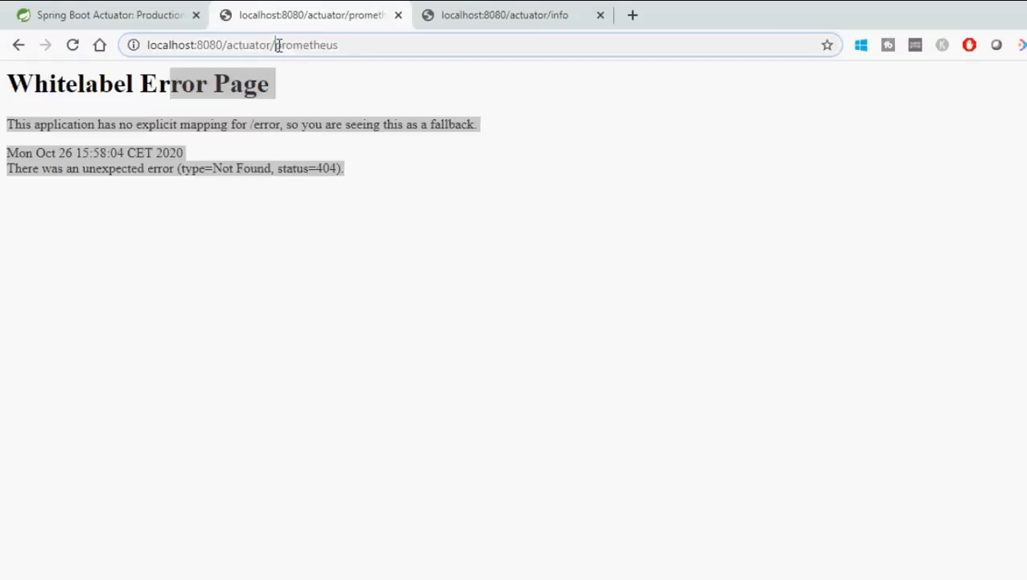
drag(276, 45, 384, 54)
click(149, 9)
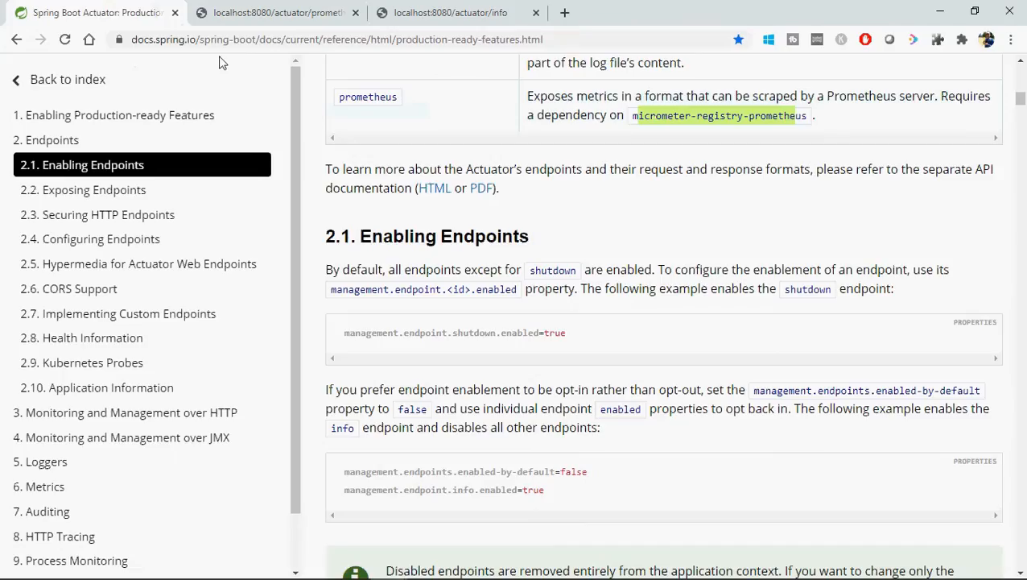
- Read the Enabling Endpoints section and its management.endpoint.shutdown.enabled example
drag(360, 235, 551, 235)
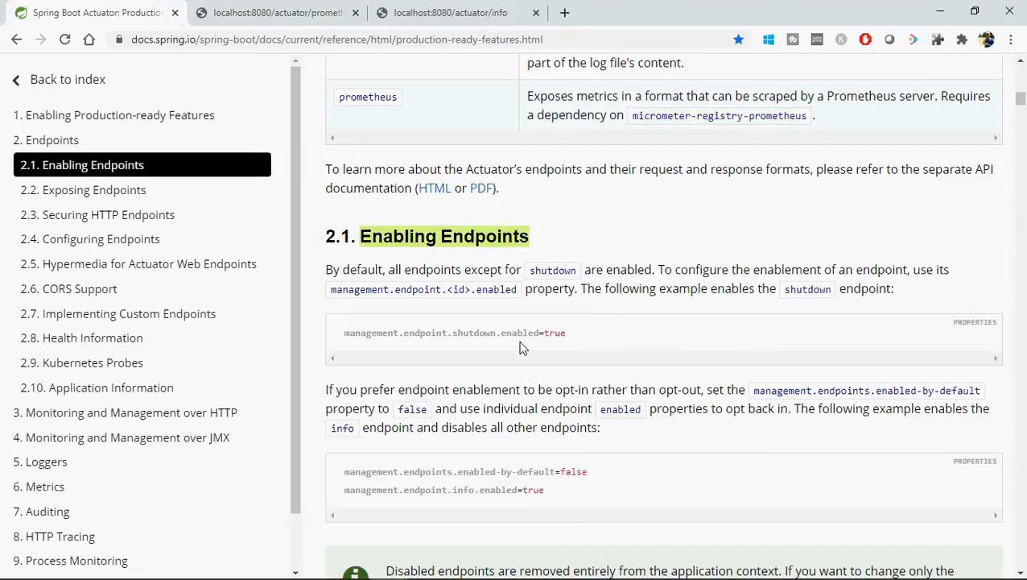
drag(346, 334, 575, 328)
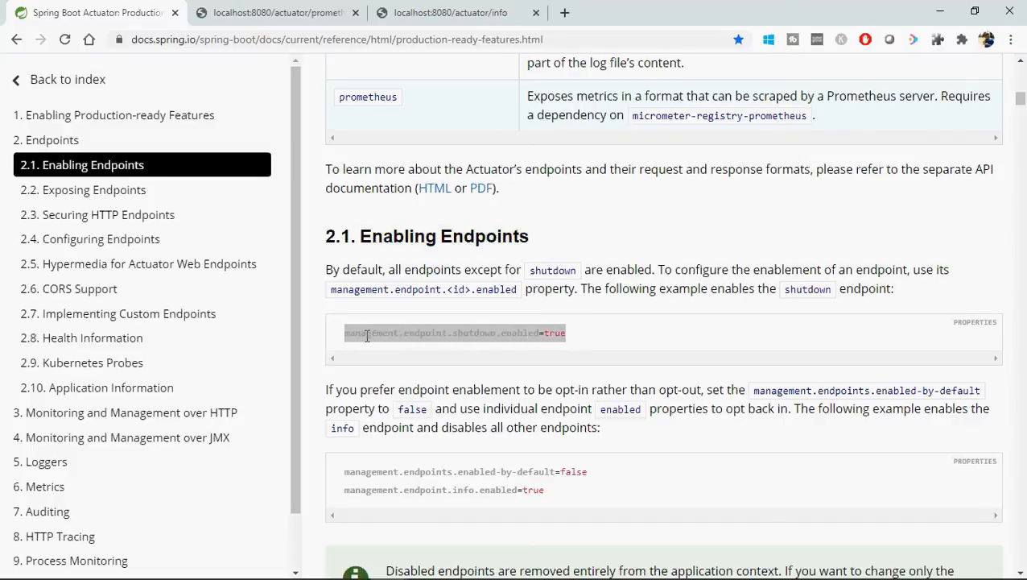
double_click(369, 334)
double_click(426, 332)
double_click(463, 332)
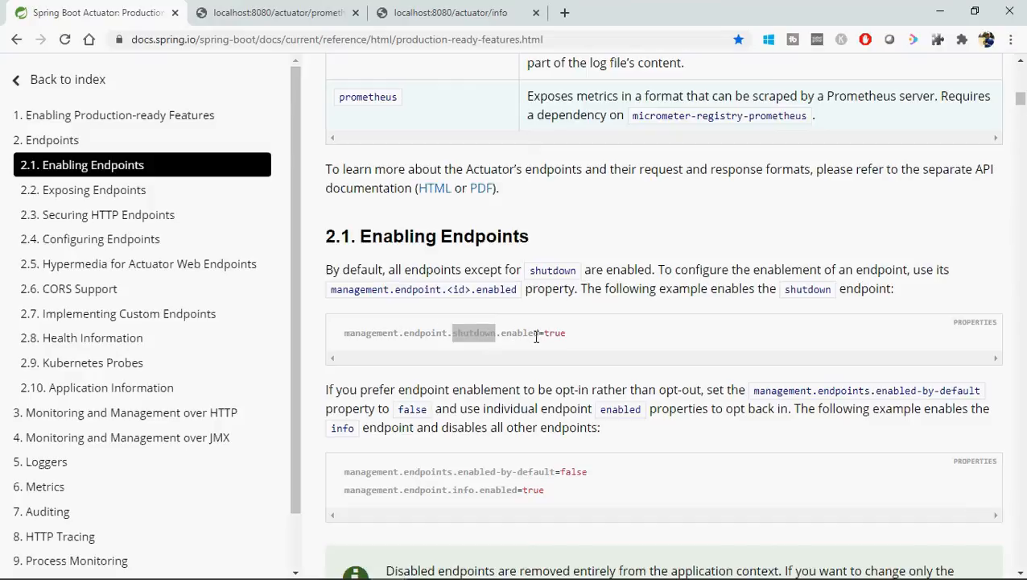
- Find management.endpoints.web.exposure.include (default info, health) under Exposing Endpoints and leave the browser
click(1021, 572)
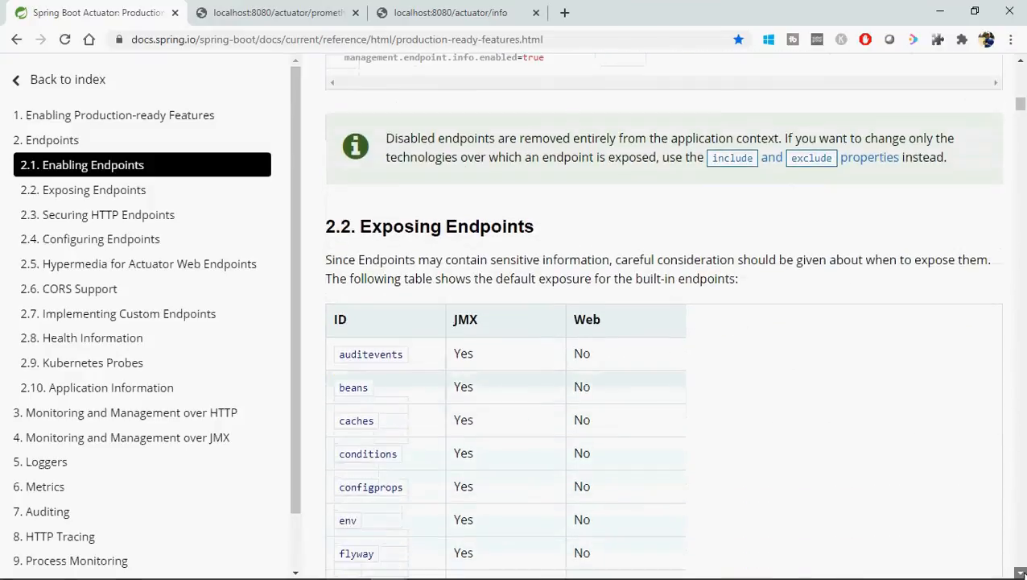
drag(1021, 571, 1021, 572)
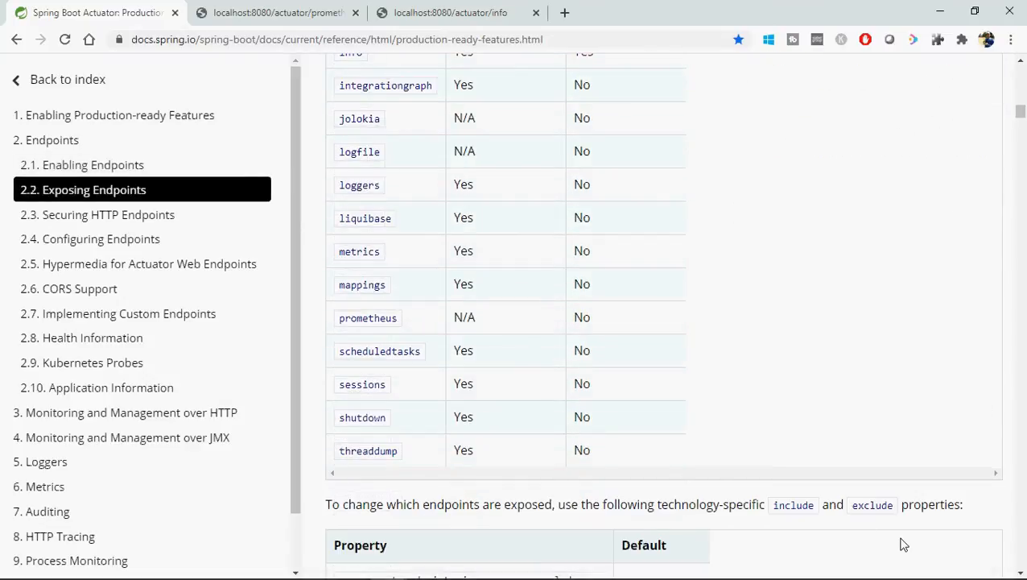
scroll(1021, 567, down, 3)
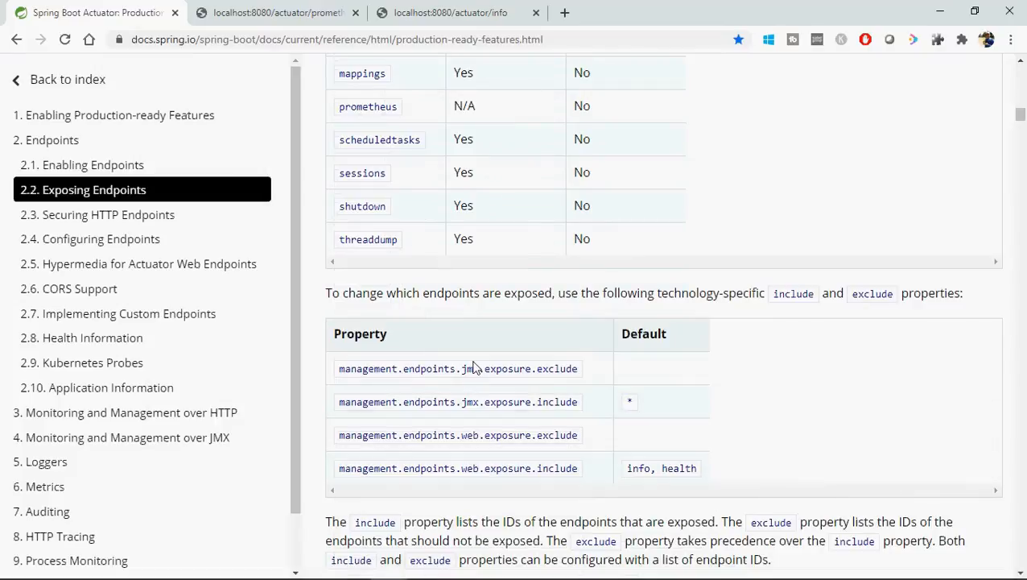
drag(387, 293, 731, 289)
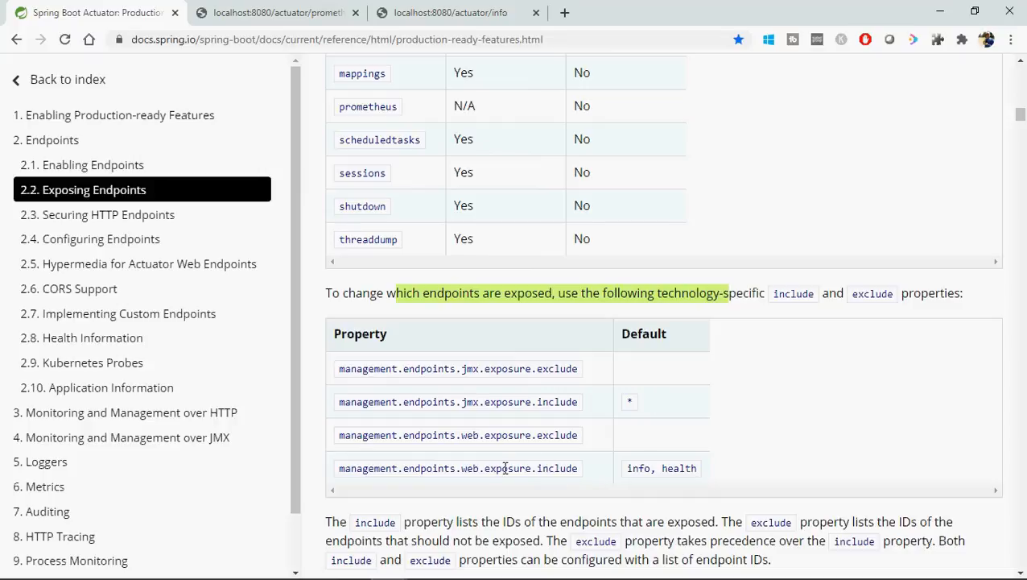
triple_click(378, 468)
key(ctrl+c)
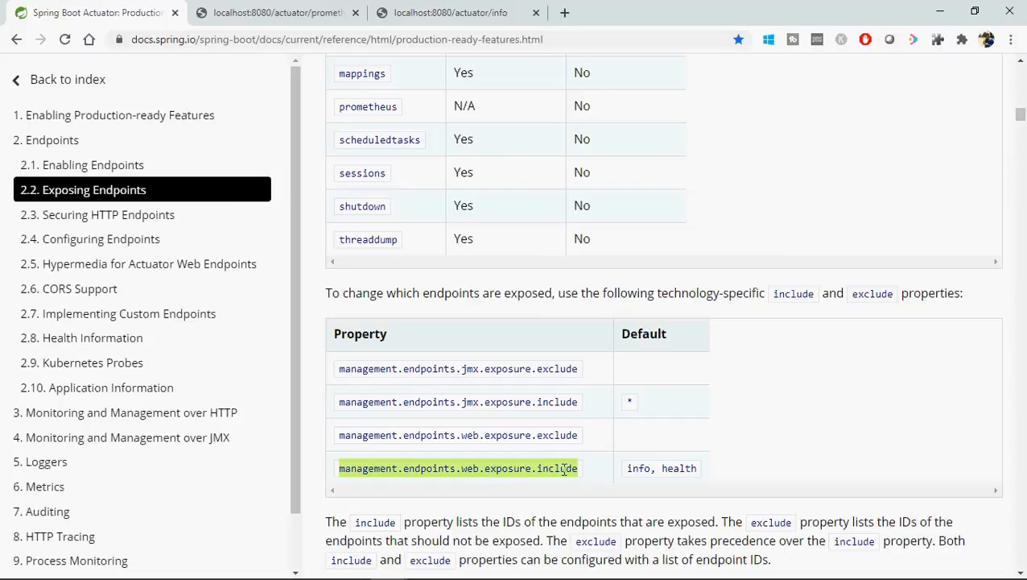
key(alt+Tab)
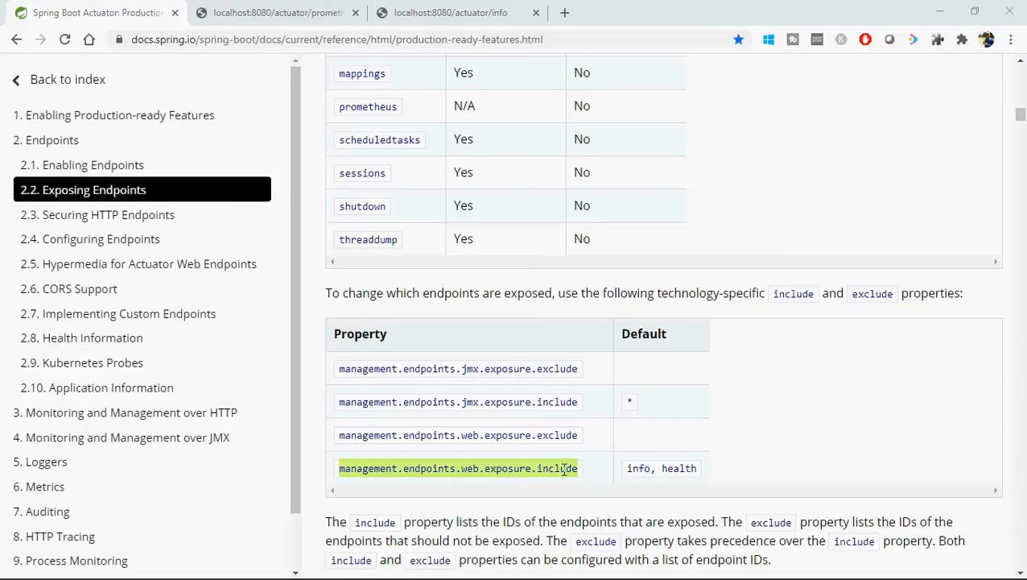
- Open src/main/resources/application.properties for editing in IntelliJ
key(alt+Tab)
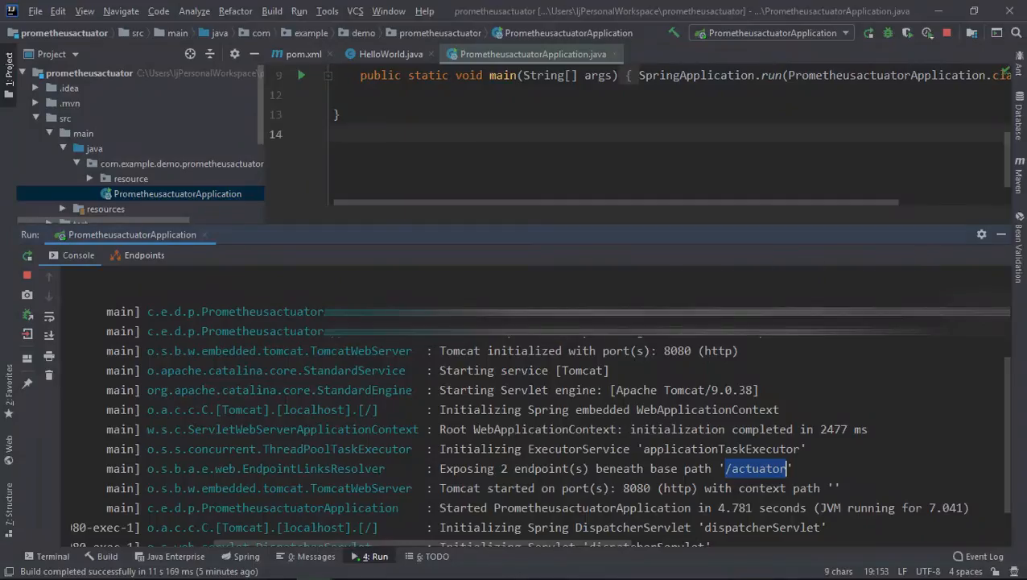
click(264, 120)
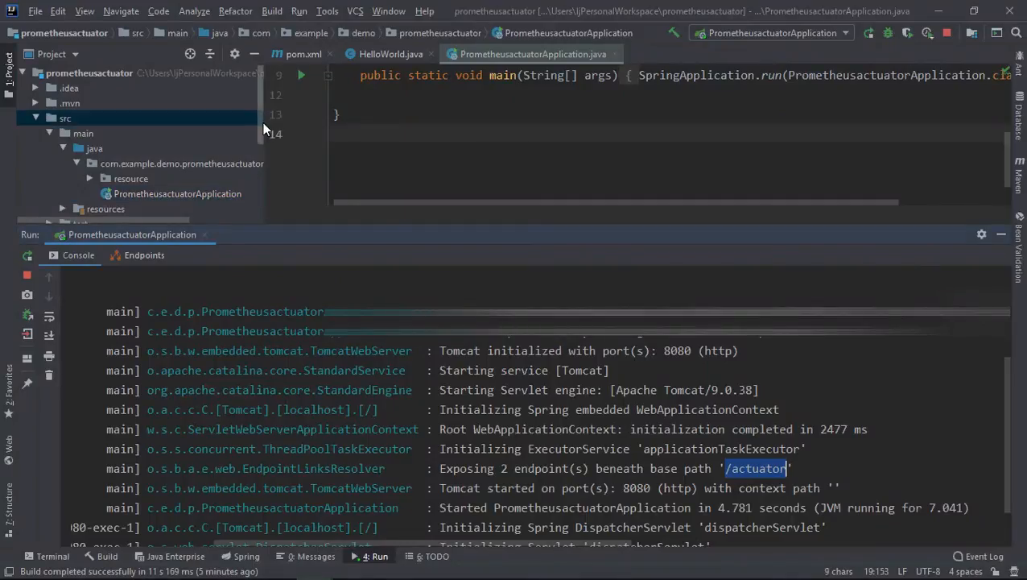
drag(261, 121, 260, 182)
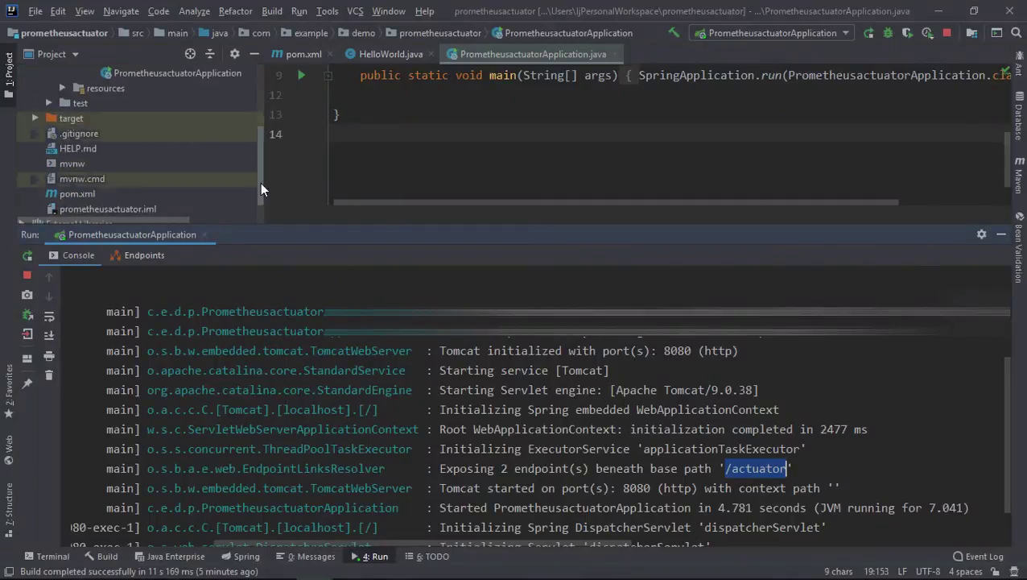
click(62, 87)
double_click(137, 133)
- Set management.endpoints.web.exposure.include=prometheus,metrics,health and stop the running application
key(ctrl+v)
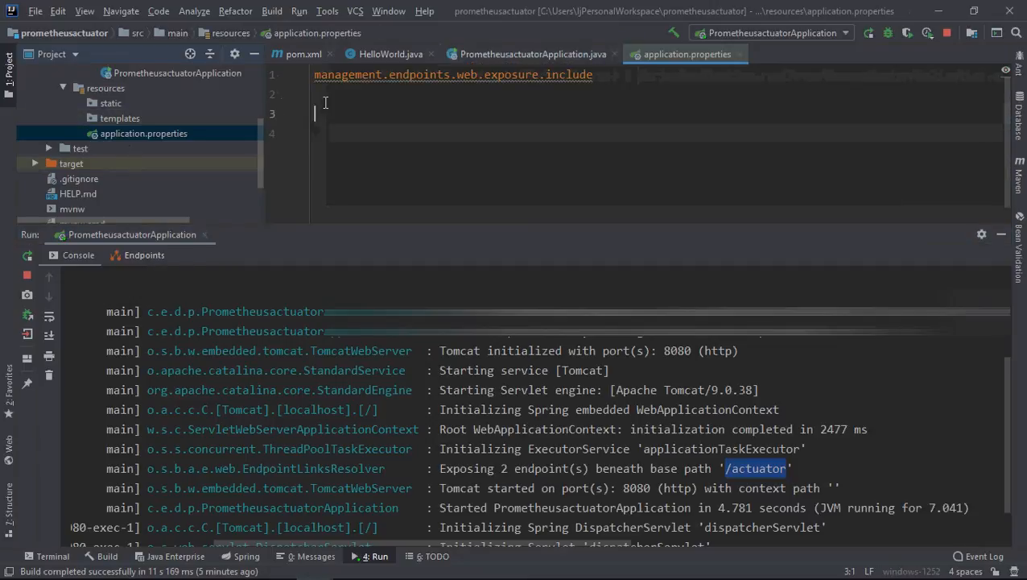
key(Return)
key(BackSpace)
key(BackSpace)
text(=)
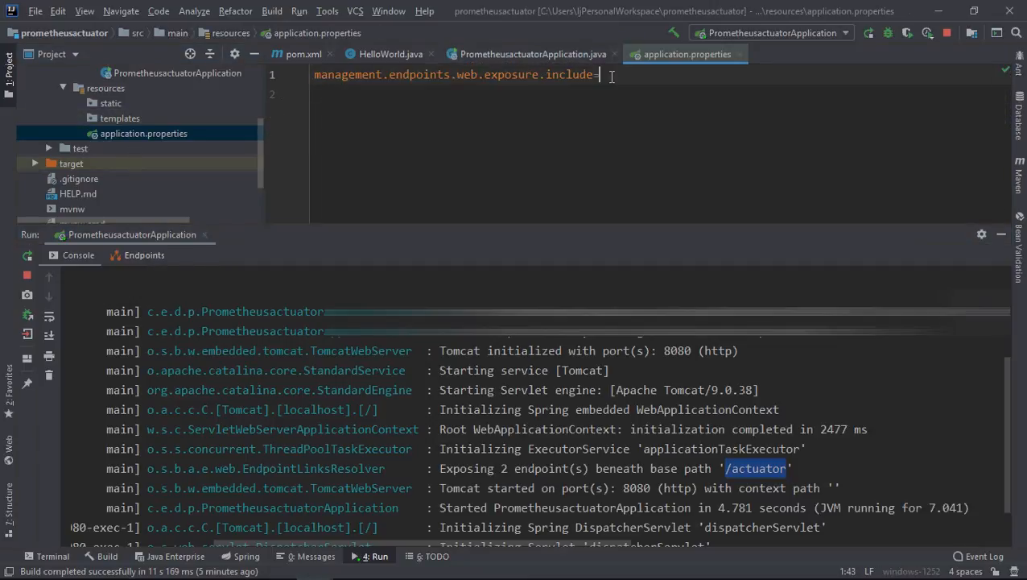
text(health)
text(,)
text(info)
key(BackSpace)
key(BackSpace)
key(BackSpace)
key(BackSpace)
key(BackSpace)
key(BackSpace)
key(BackSpace)
key(BackSpace)
key(BackSpace)
key(BackSpace)
text(hea)
key(BackSpace)
key(BackSpace)
key(BackSpace)
text(prometheus)
text(,metric)
text(s,)
text(health)
click(948, 31)
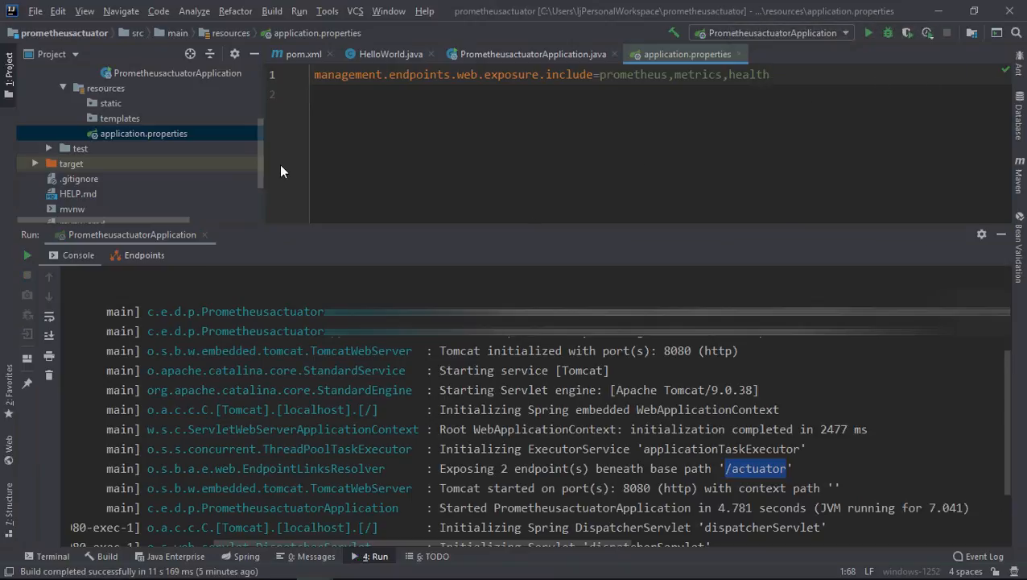
scroll(257, 137, up, 2)
scroll(256, 120, up, 2)
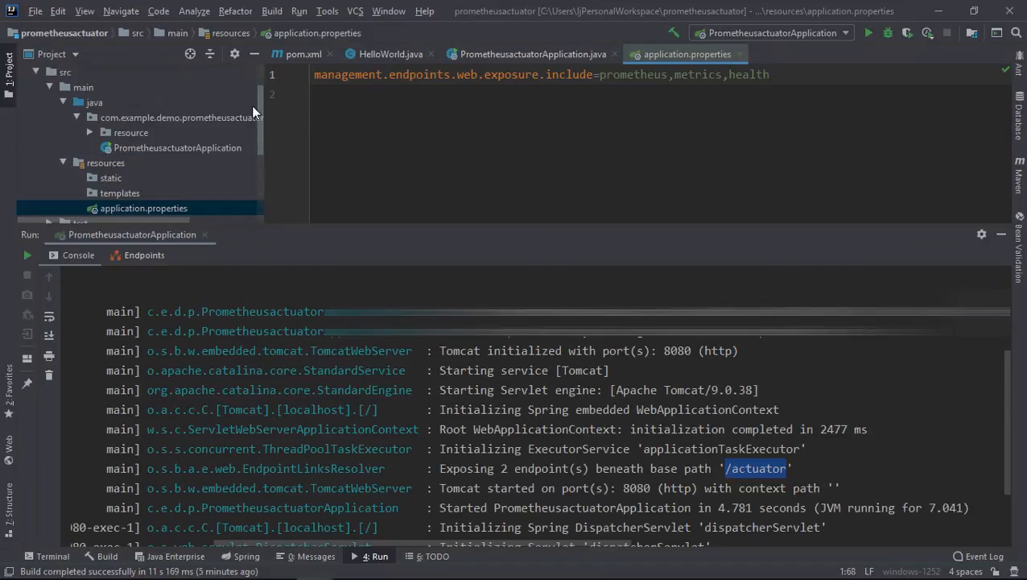
scroll(234, 121, up, 1)
- Rerun PrometheusactuatorApplication and confirm the log reports Exposing 3 endpoint(s) beneath /actuator
double_click(198, 157)
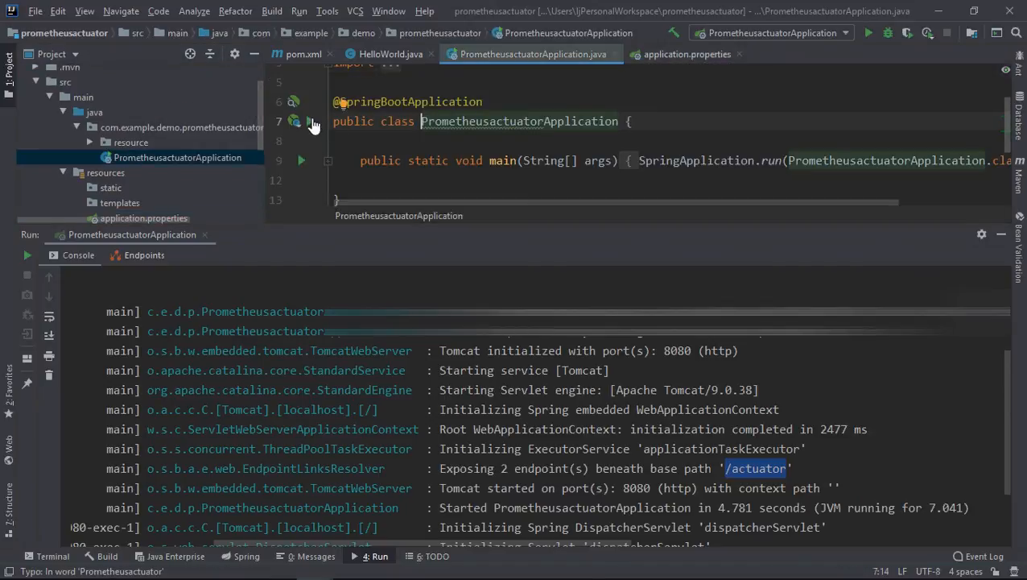
click(308, 121)
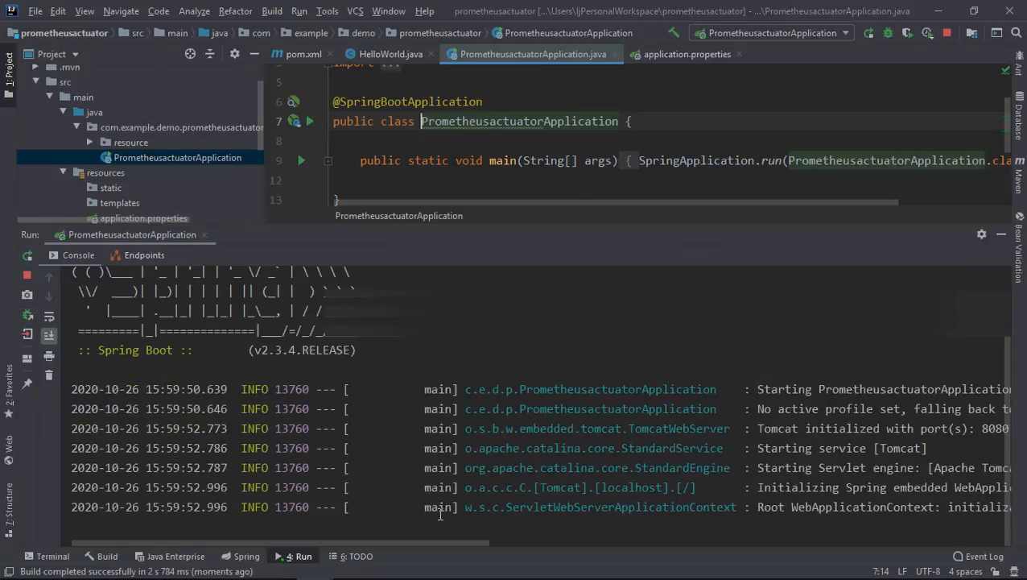
drag(424, 543, 550, 536)
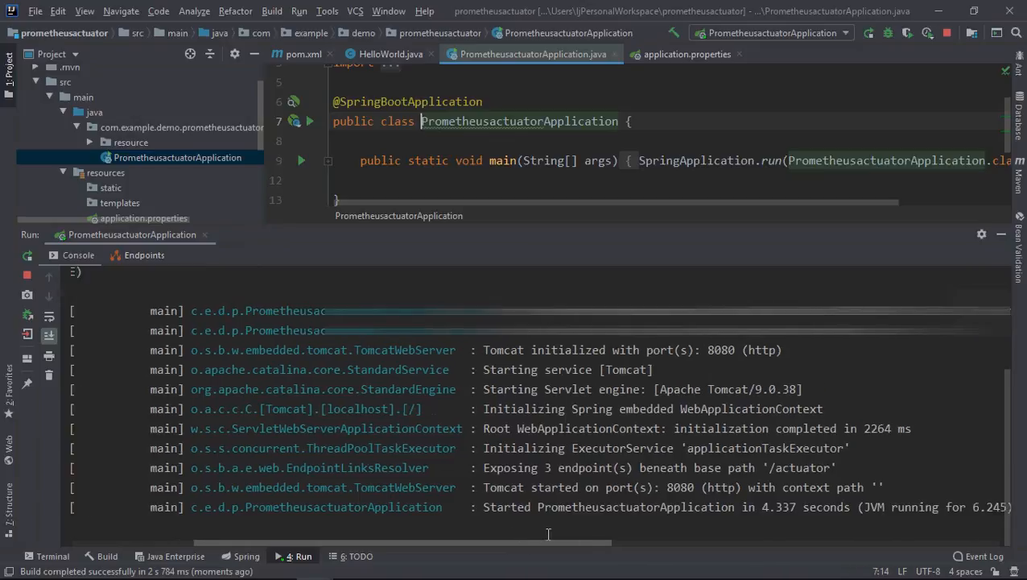
click(481, 467)
drag(499, 467, 706, 468)
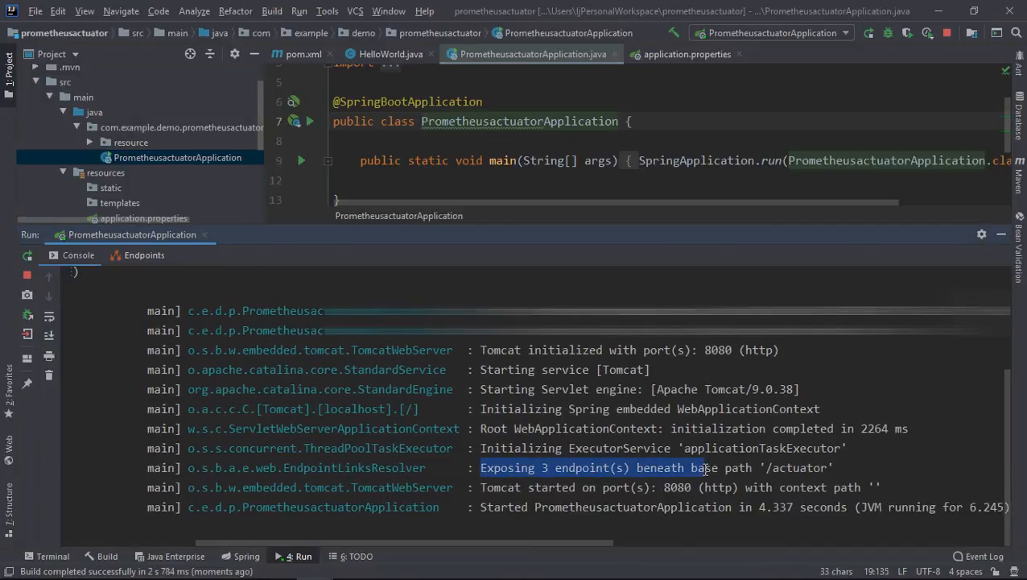
drag(766, 467, 827, 467)
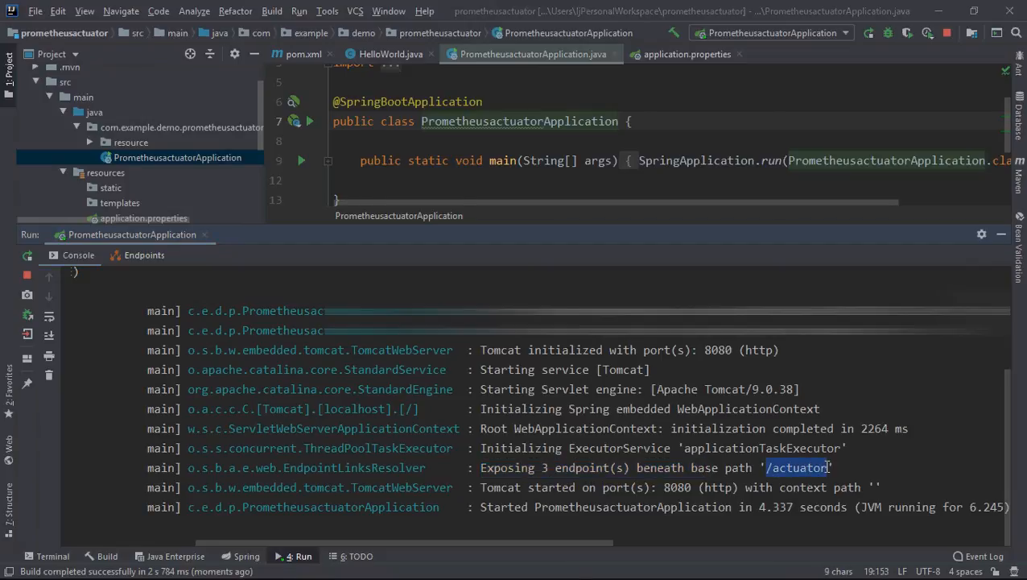
- Switch to Chrome and focus the address bar to enter the actuator URL
key(alt+Tab)
click(397, 12)
click(331, 39)
- Load localhost:8080/actuator, now listing health, prometheus and metrics links
key(End)
key(BackSpace)
key(BackSpace)
key(BackSpace)
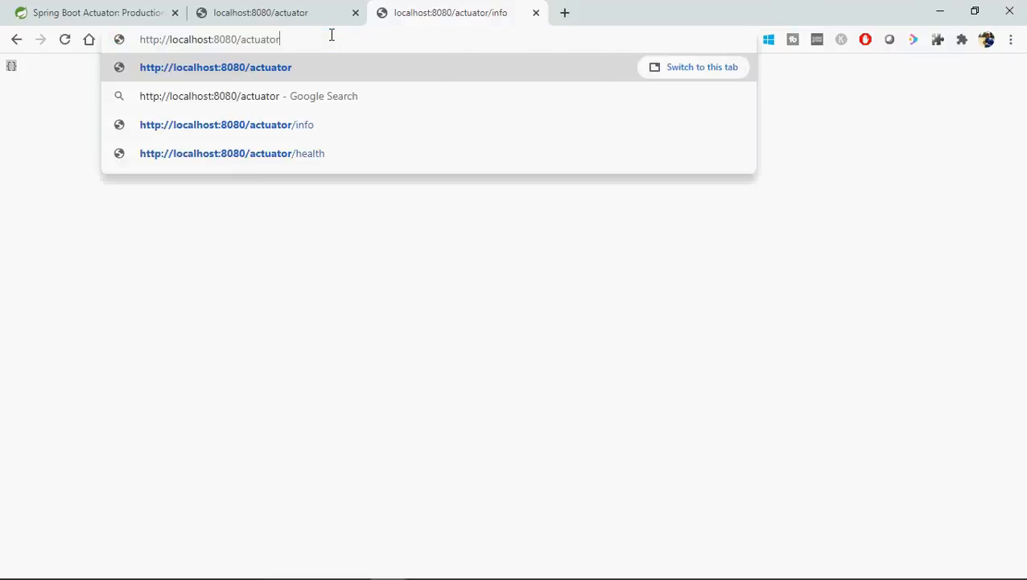
key(Return)
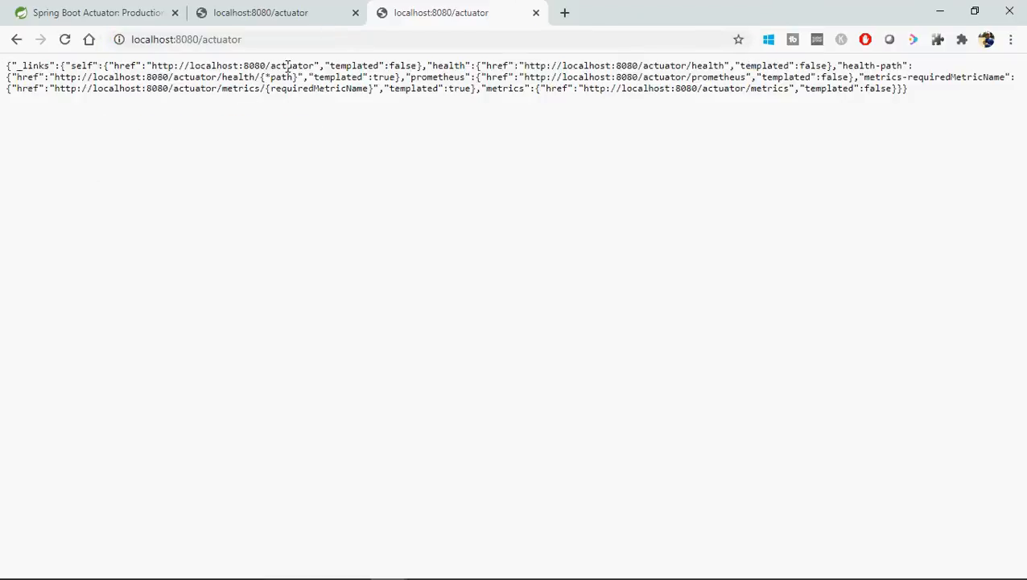
double_click(289, 66)
double_click(709, 66)
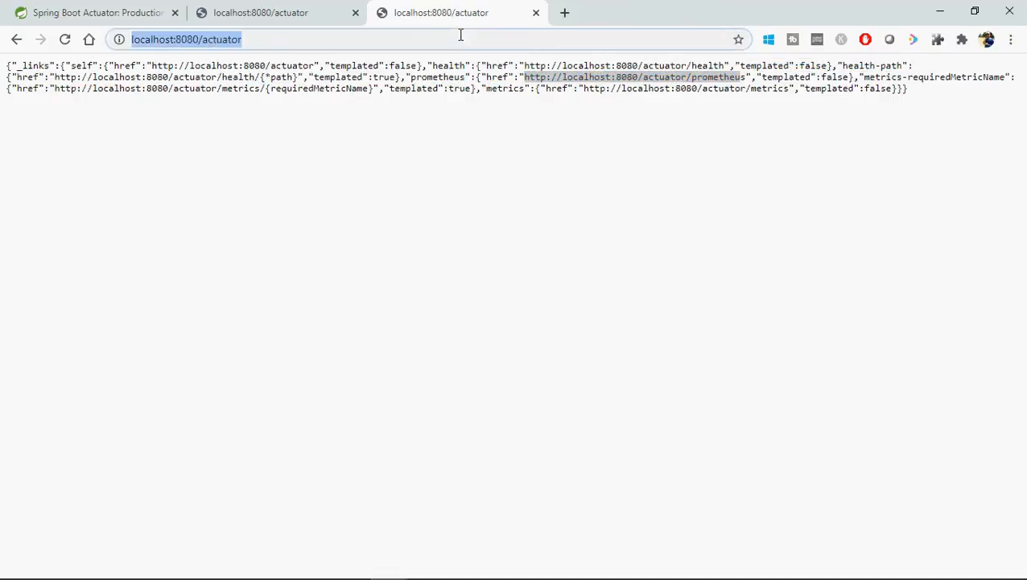
- Load localhost:8080/actuator/prometheus to display the JVM and Tomcat metrics text
key(ctrl+v)
key(Return)
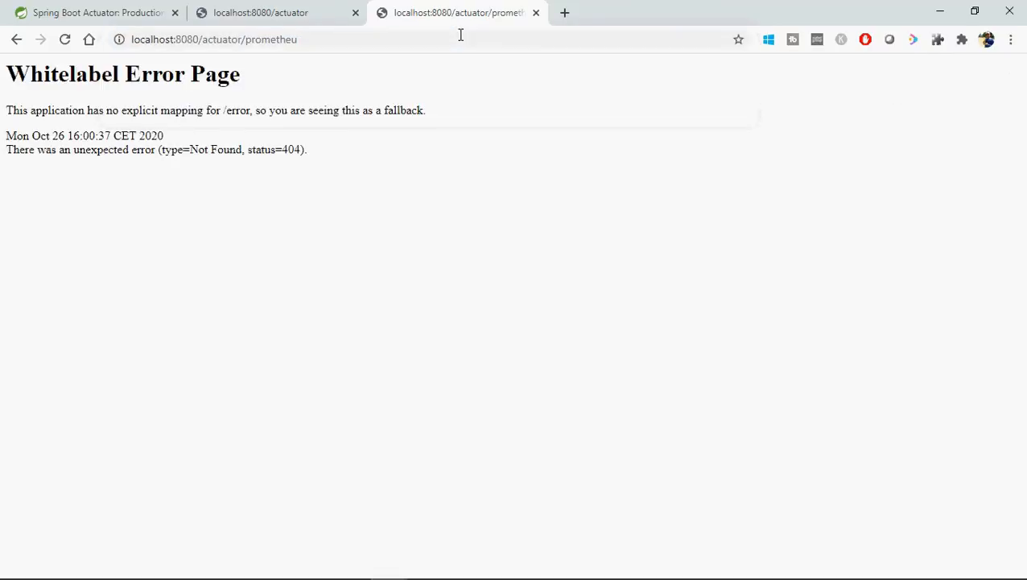
click(435, 39)
text(s)
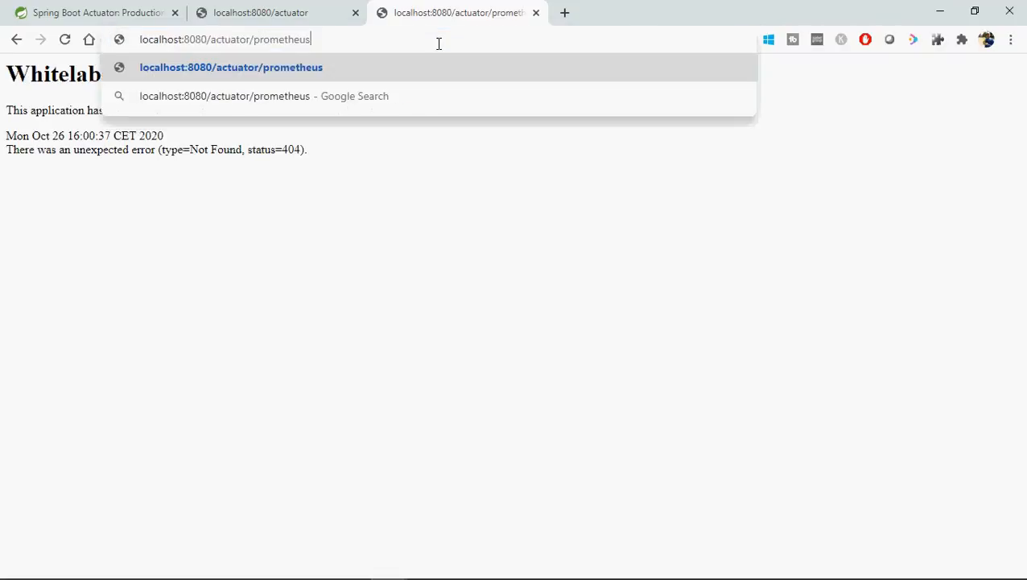
key(Return)
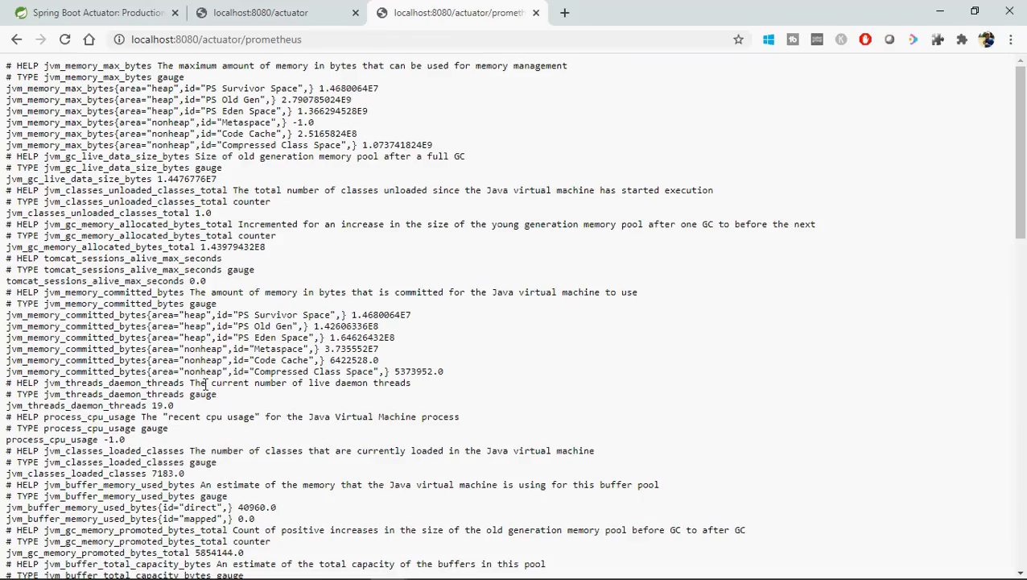
mouse_move(1020, 181)
mouse_down()
mouse_move(993, 503)
mouse_move(986, 62)
mouse_up()
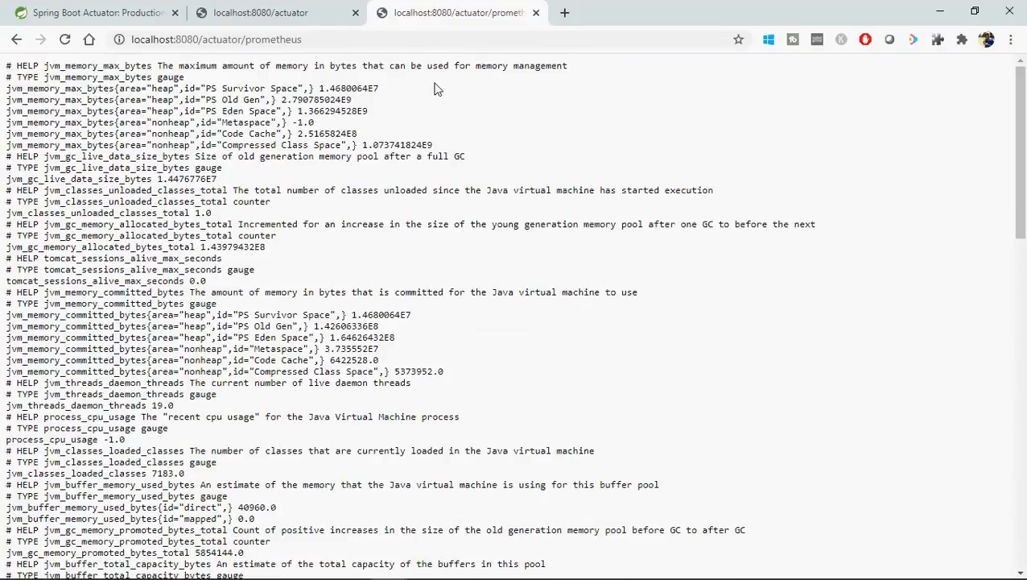